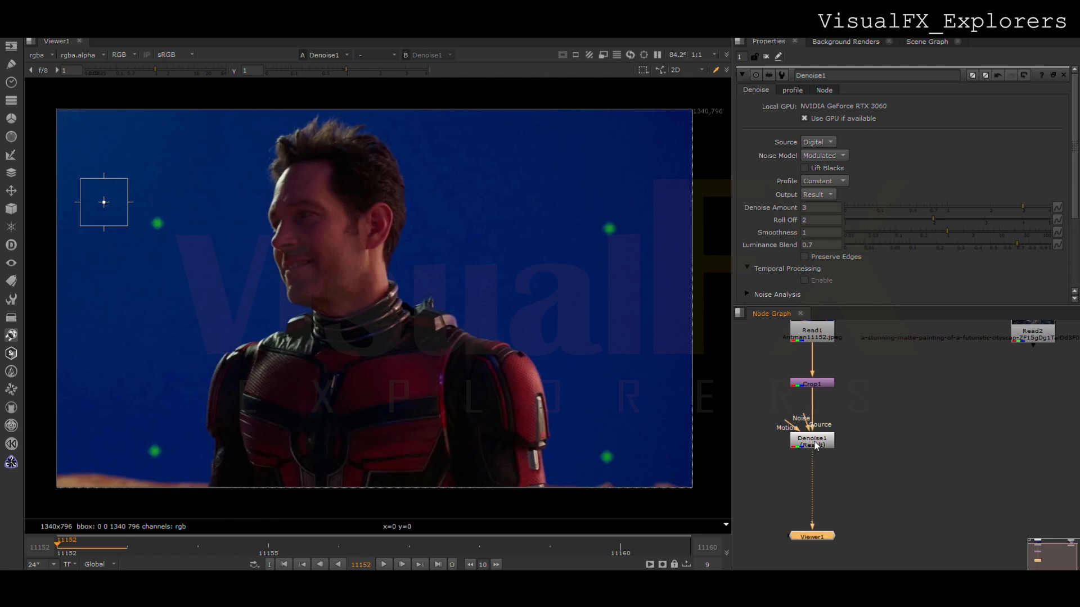
- Add an IBKColour node below the Denoise node with blue lights at 0.2 and erode at 2
middle_click_drag(826, 542, 826, 509)
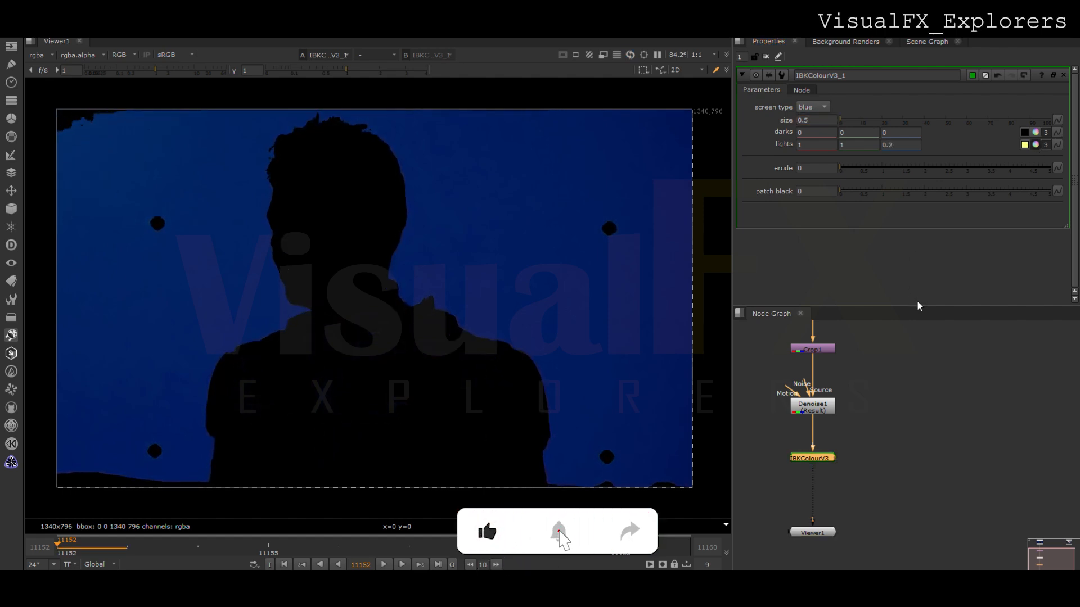
double_click(808, 168)
type("2")
key("Return")
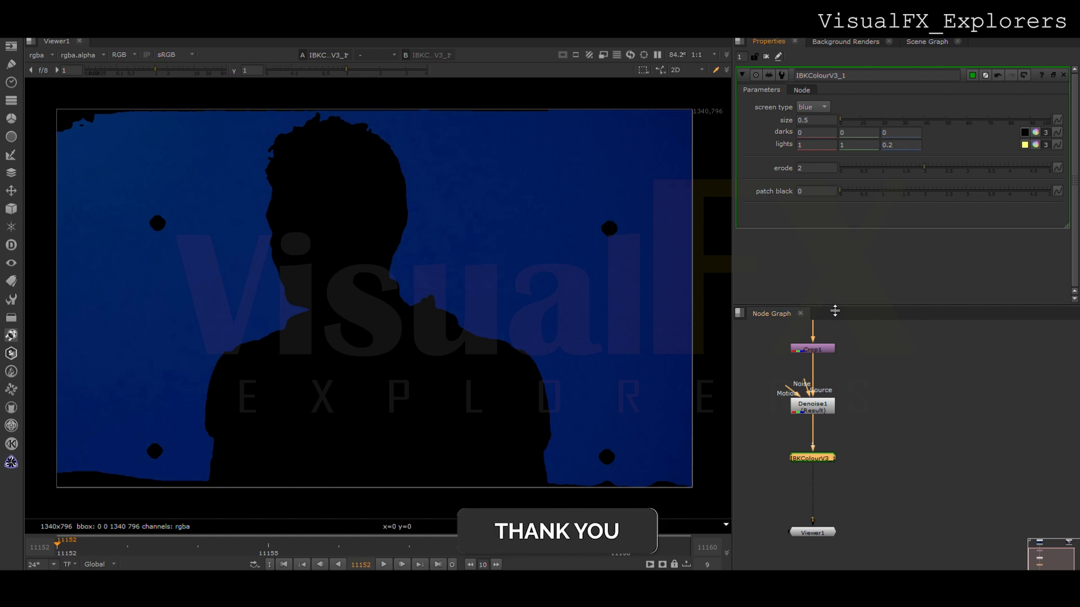
- Duplicate the IBKColour node below the first one and set its erode to 0 and patch black to 2
mouse_move(815, 458)
left_mouse_down()
mouse_move(817, 444)
mouse_move(819, 464)
left_mouse_up()
key("ctrl+c")
key("ctrl+v")
double_click(819, 464)
left_click_drag(806, 168, 788, 165)
type("0")
key("Tab")
type("2")
key("Return")
- Add a third IBKColour copy to the chain and set its patch black to 4
middle_click_drag(825, 466, 832, 421)
key("ctrl+c")
key("ctrl+v")
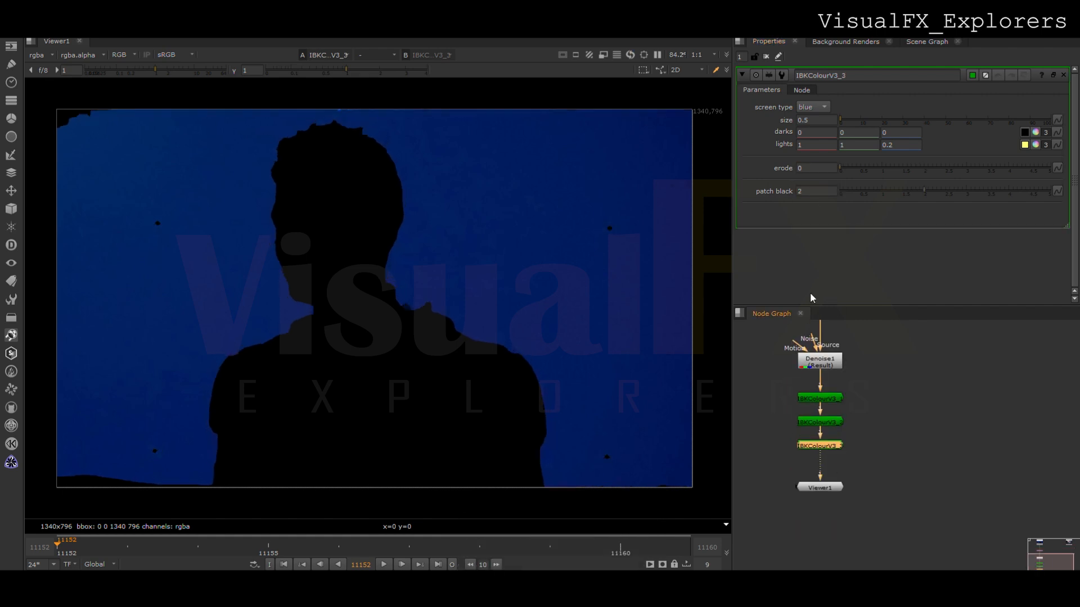
type("4")
key("Return")
scroll(821, 491, "down", 3)
left_click(821, 491)
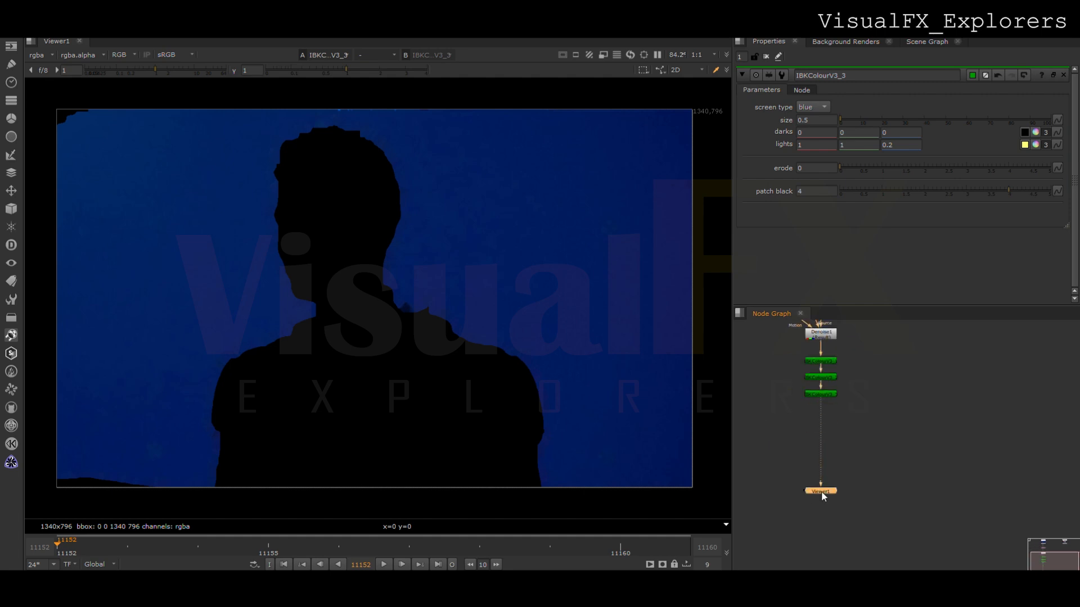
- Extend the chain with two more IBKColour copies using patch black values of 8 and 16
key("ctrl+c")
key("ctrl+v")
left_click(826, 411)
key("ctrl+c")
key("ctrl+v")
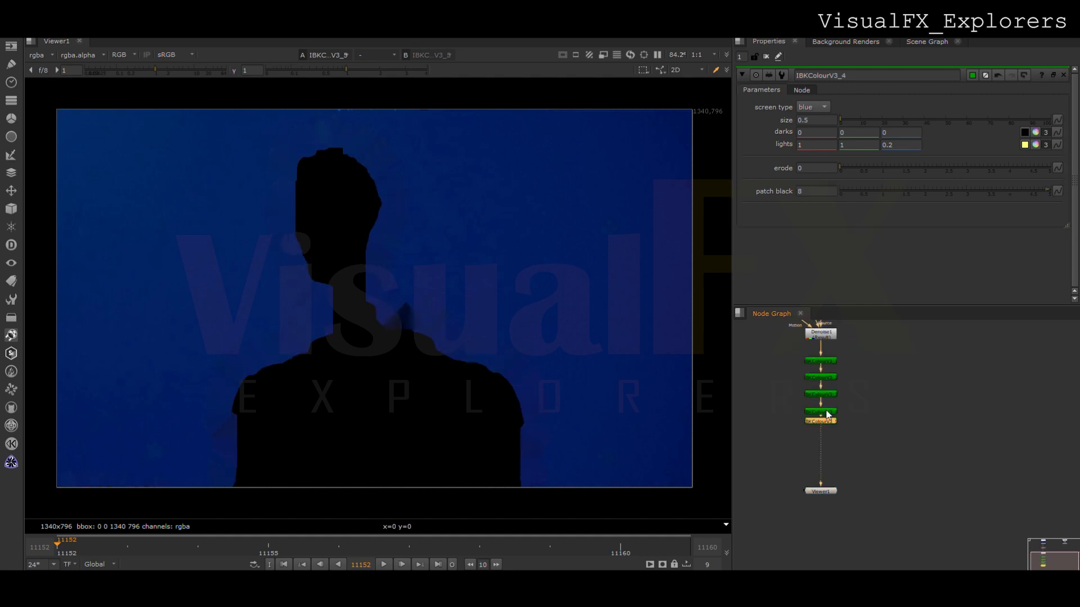
- Duplicate the last IBKColour node and set the copy's patch black to 32
left_click(826, 432)
key("ctrl+c")
key("ctrl+v")
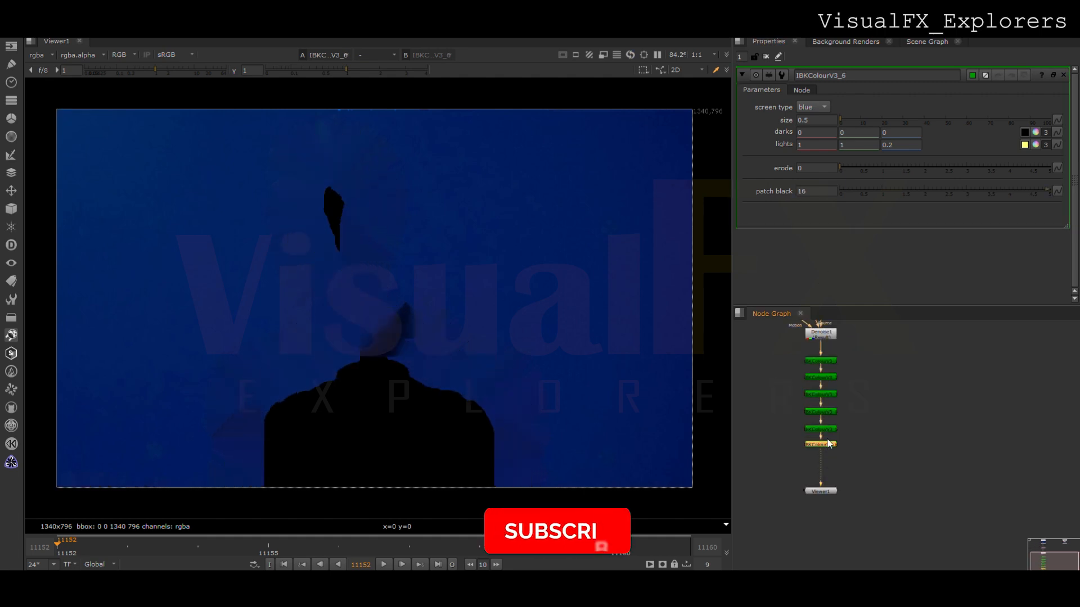
left_click_drag(809, 191, 784, 189)
type("32")
- Append another IBKColour copy to the chain and set its patch black to 64
left_click(822, 445)
key("ctrl+c")
key("ctrl+v")
left_click(814, 192)
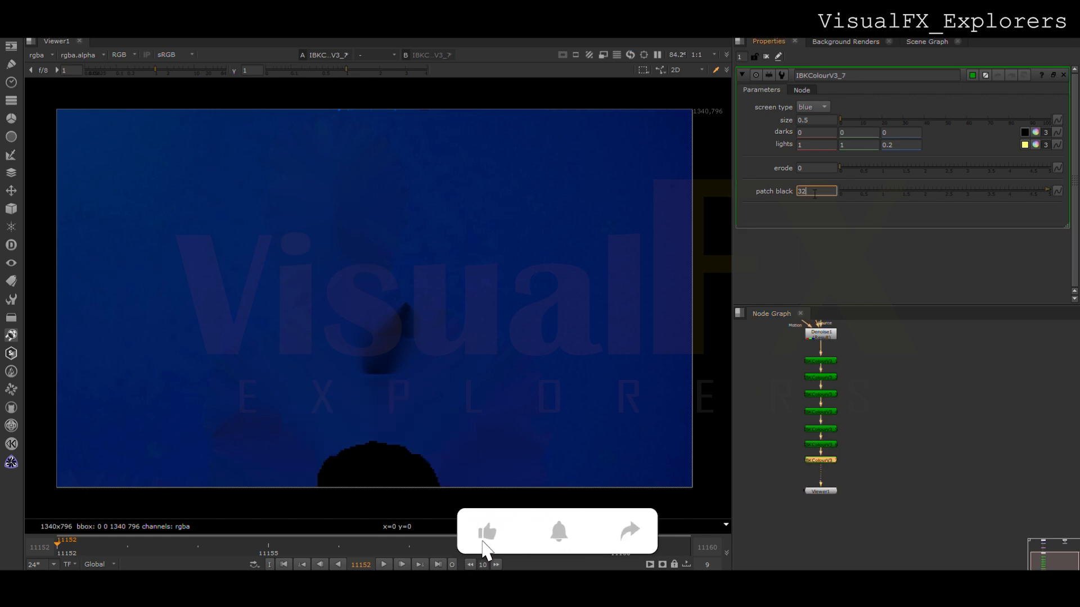
type("54")
left_click(763, 348)
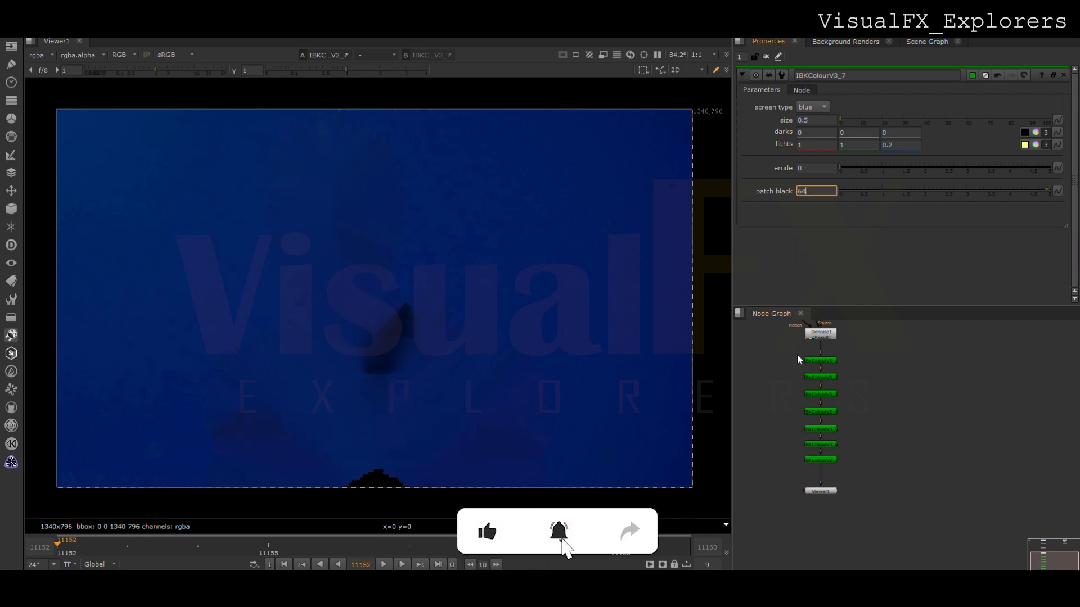
- Add a final IBKColour copy at the end of the chain and move the Viewer node further below it
left_click(827, 461)
key("ctrl+c")
key("ctrl+v")
left_click_drag(828, 492, 829, 531)
left_click(863, 478)
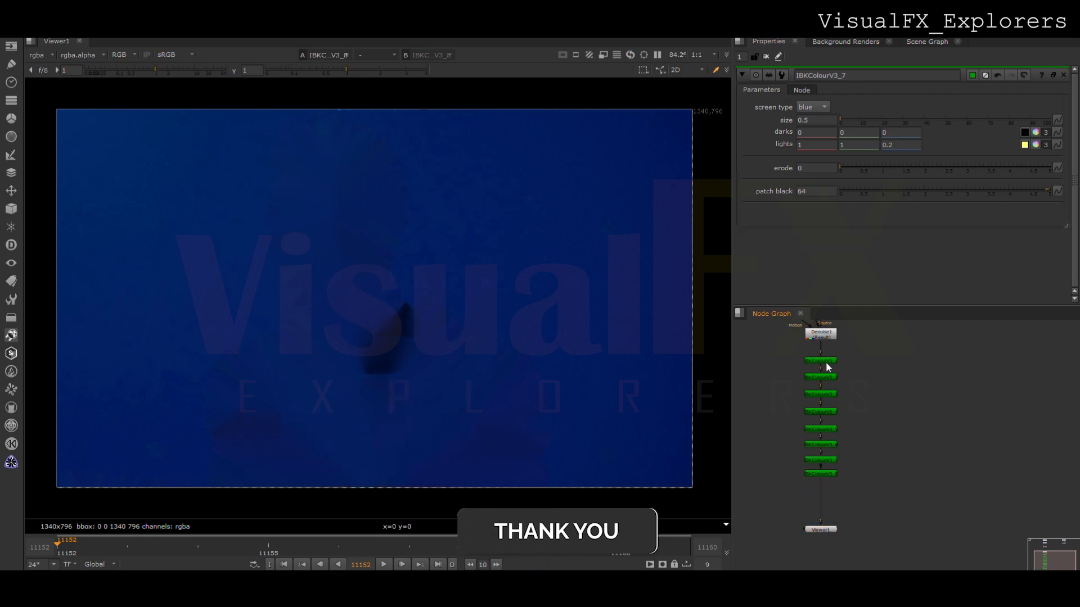
- Set the erode of the first IBKColour node in the chain to 3
double_click(827, 363)
double_click(806, 169)
type("3")
left_click(863, 499)
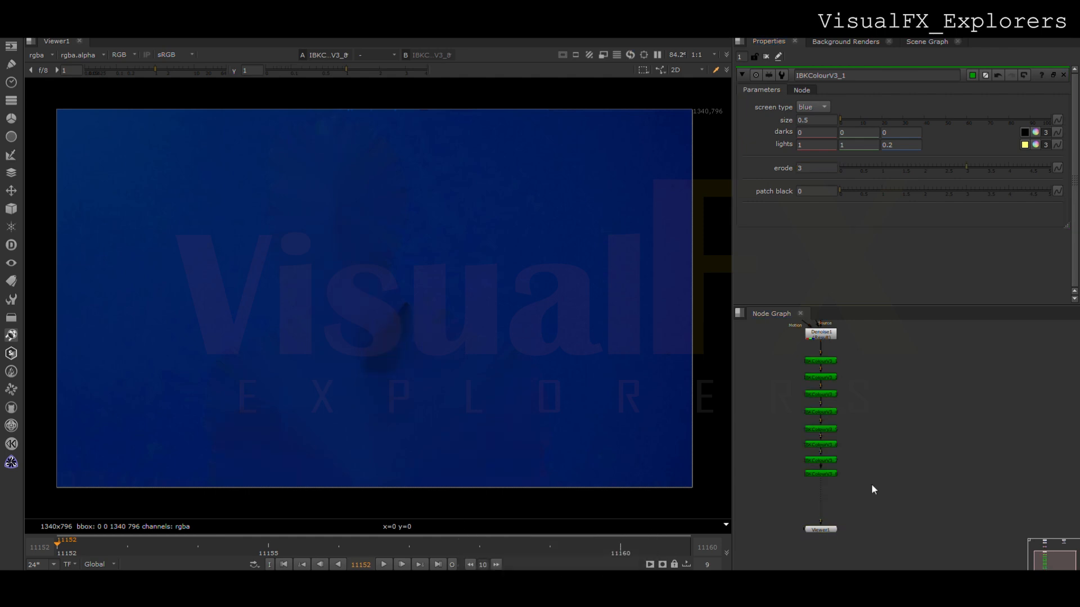
- Add an IBKGizmo node and connect it to the last IBKColour node and, through a dot, to the denoised plate
key("Tab")
type("ibk")
key("Return")
scroll(867, 485, "up", 1)
left_click_drag(919, 478, 936, 473)
middle_click_drag(935, 474, 931, 521)
left_click_drag(940, 503, 813, 354)
left_click_drag(871, 437, 933, 354, "ctrl")
- View the IBKGizmo result and inspect its alpha matte
left_click(931, 519)
key("1")
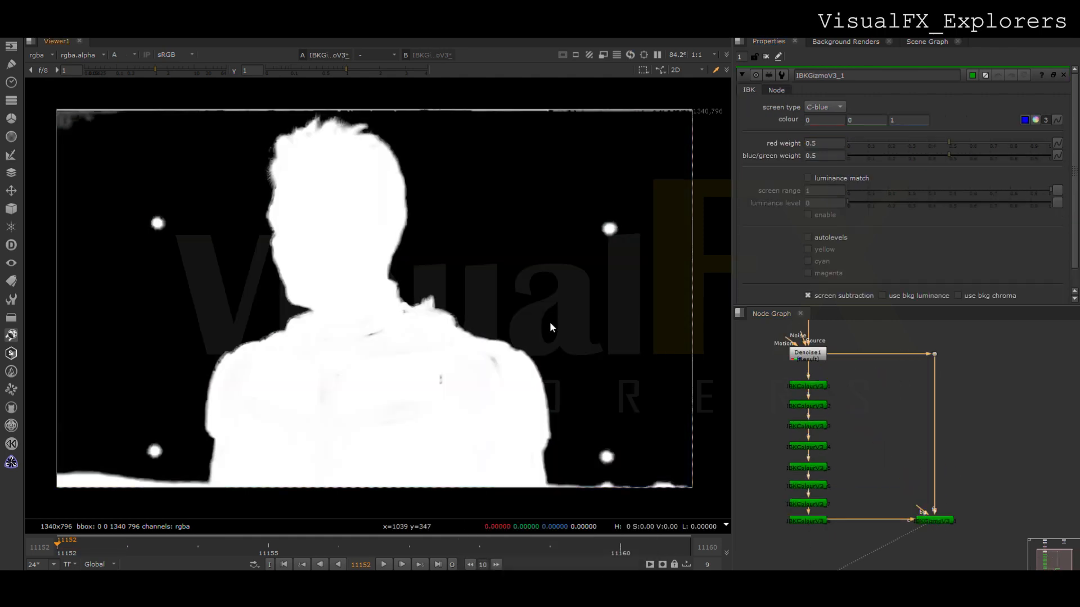
key("a")
key("a")
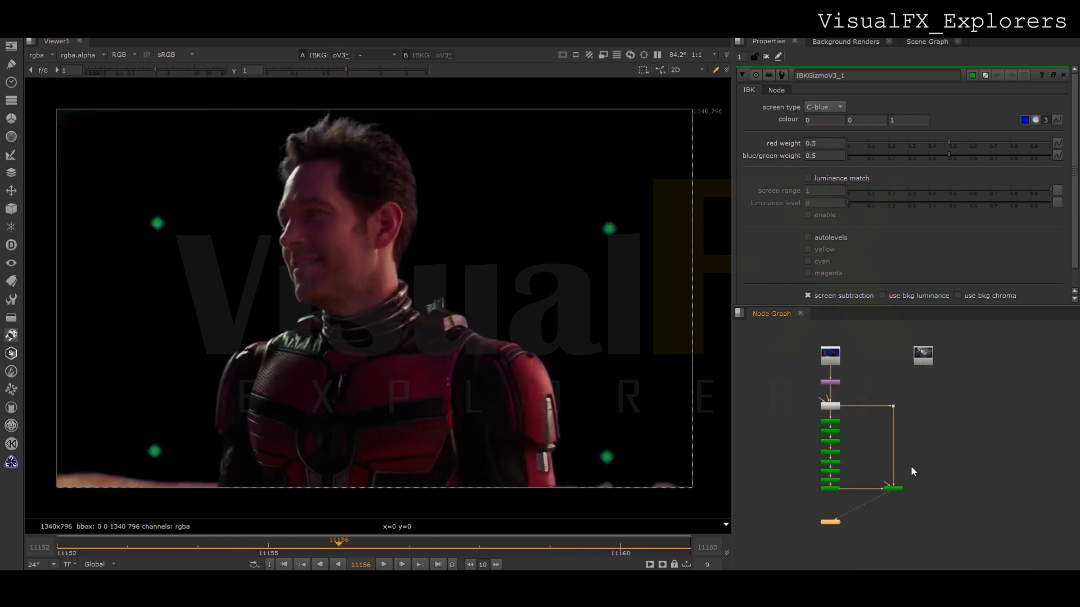
- Reformat the futuristic city background, merge the IBKGizmo key over it and view the composite
double_click(921, 379)
key("1")
left_click(912, 439)
key("m")
scroll(905, 486, "up", 3)
mouse_move(901, 496)
left_mouse_down()
mouse_move(838, 484)
mouse_move(895, 397)
mouse_move(893, 515)
left_mouse_up()
scroll(861, 488, "down", 4)
key("1")
left_click(872, 502, "ctrl")
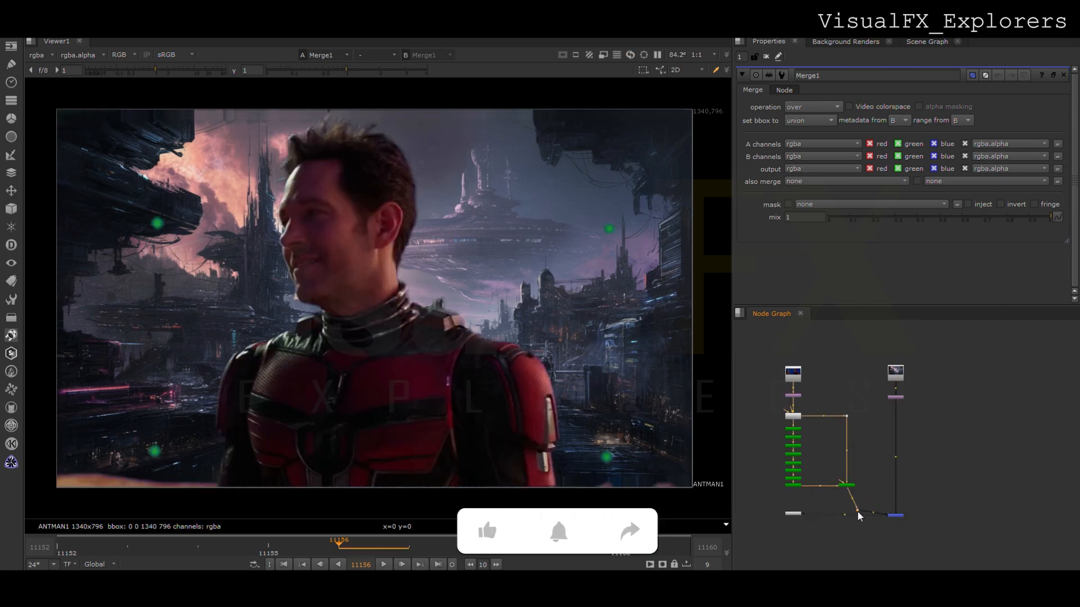
- Add a Transform to the background branch, scaled to 1.9 and translated by x -18, y -132
scroll(882, 407, "up", 3)
left_click(883, 418)
key("t")
left_click_drag(883, 418, 899, 416)
left_click_drag(937, 131, 955, 132)
left_click_drag(381, 311, 393, 400)
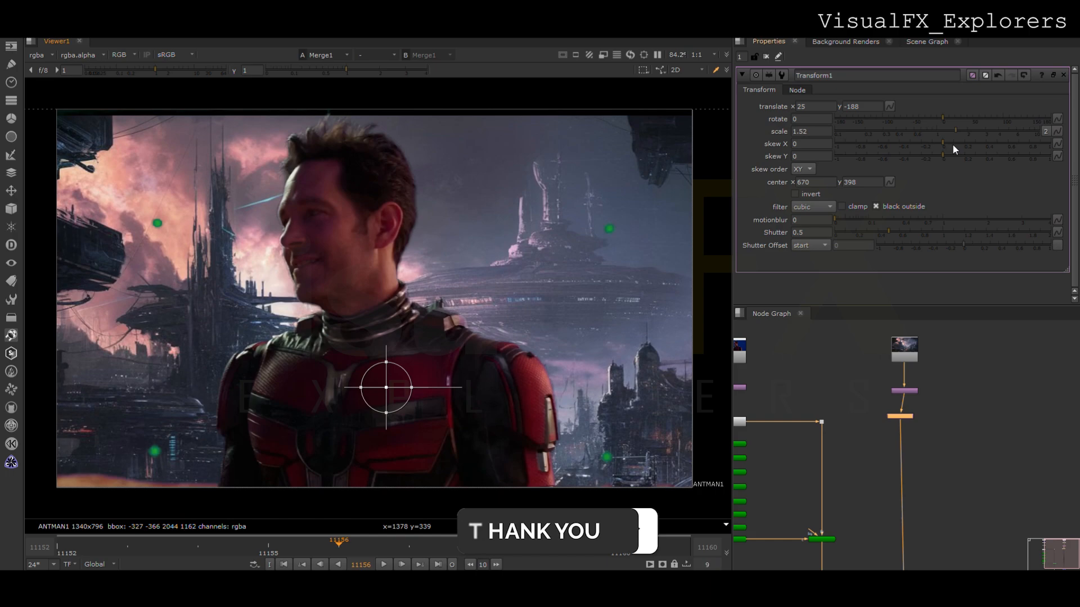
left_click_drag(956, 133, 964, 132)
left_click_drag(387, 401, 366, 379)
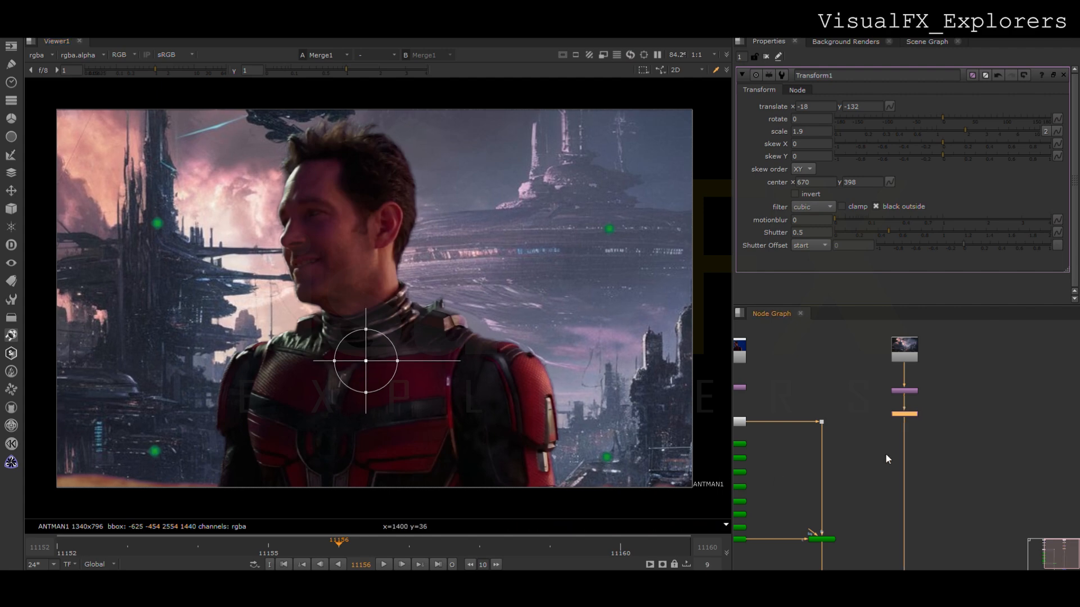
- Grade the background with a gain of 0.61 and defocus it by 7
key("g")
left_click_drag(942, 159, 909, 153)
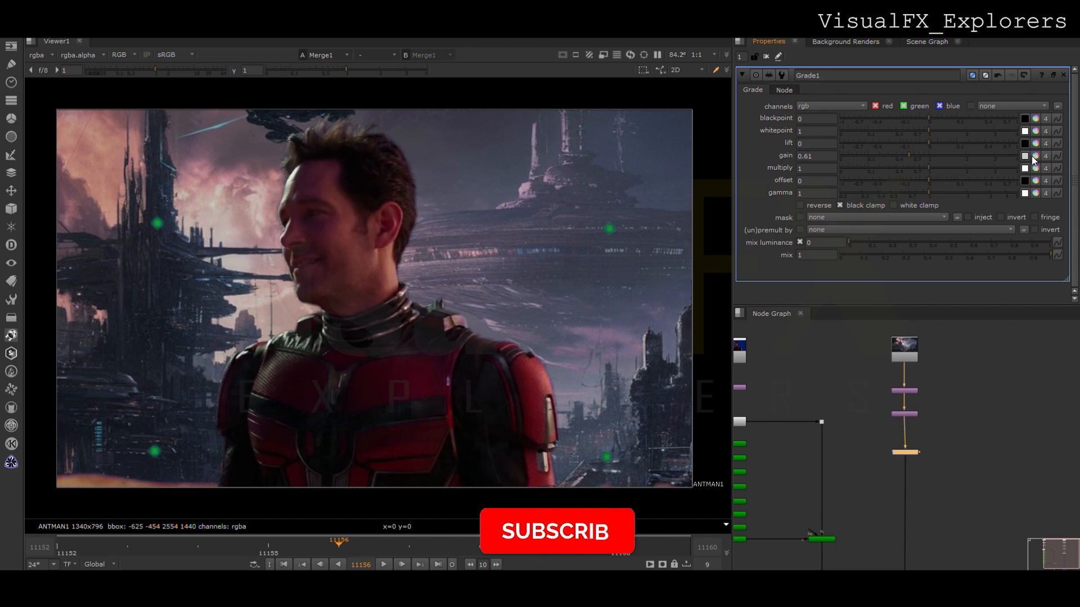
left_click(384, 565)
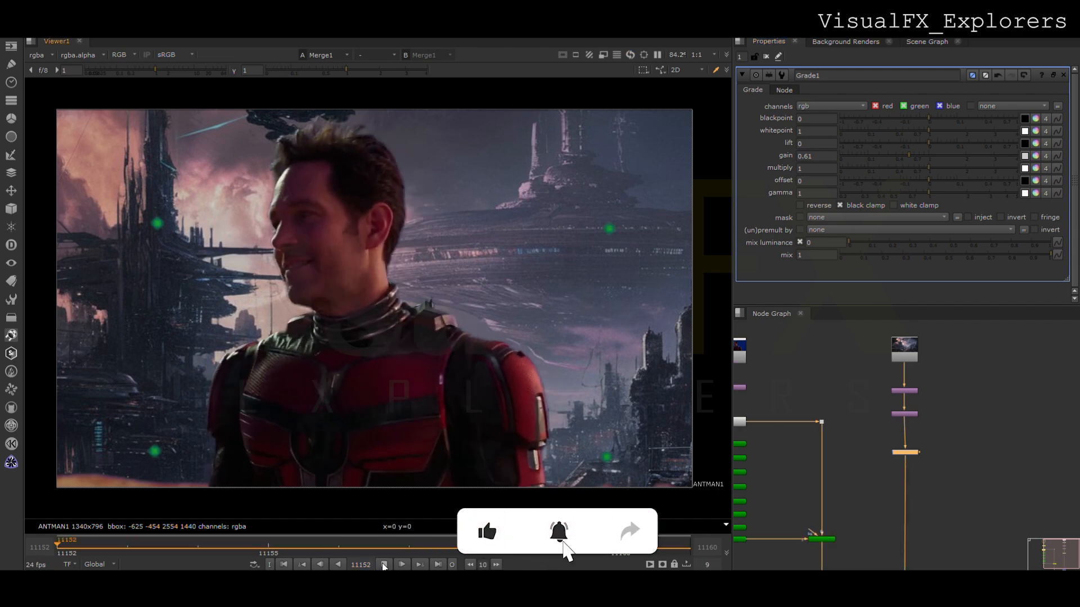
left_click(384, 564)
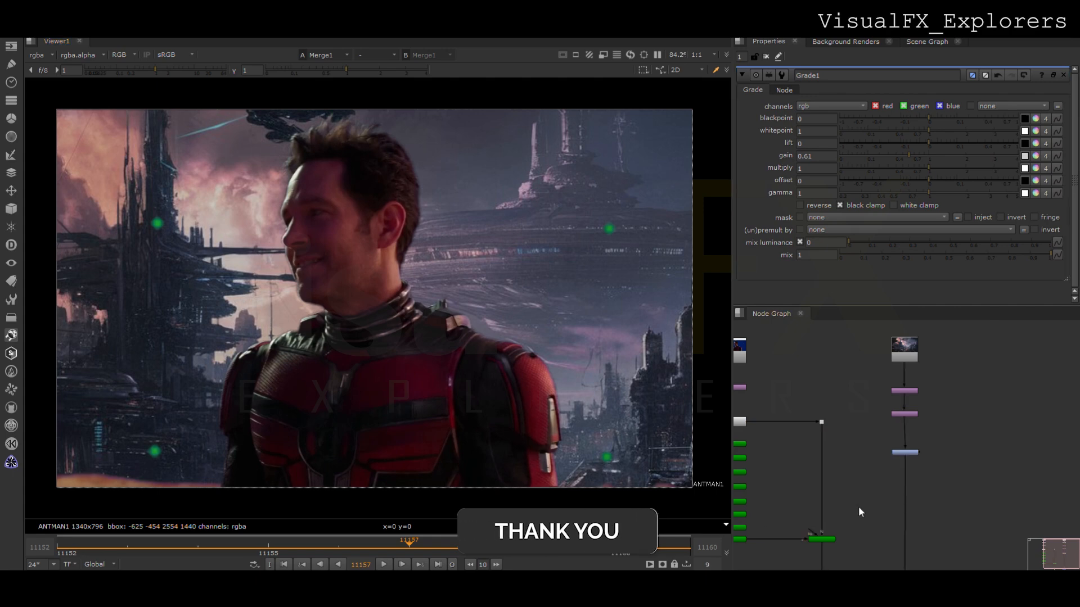
key("Return")
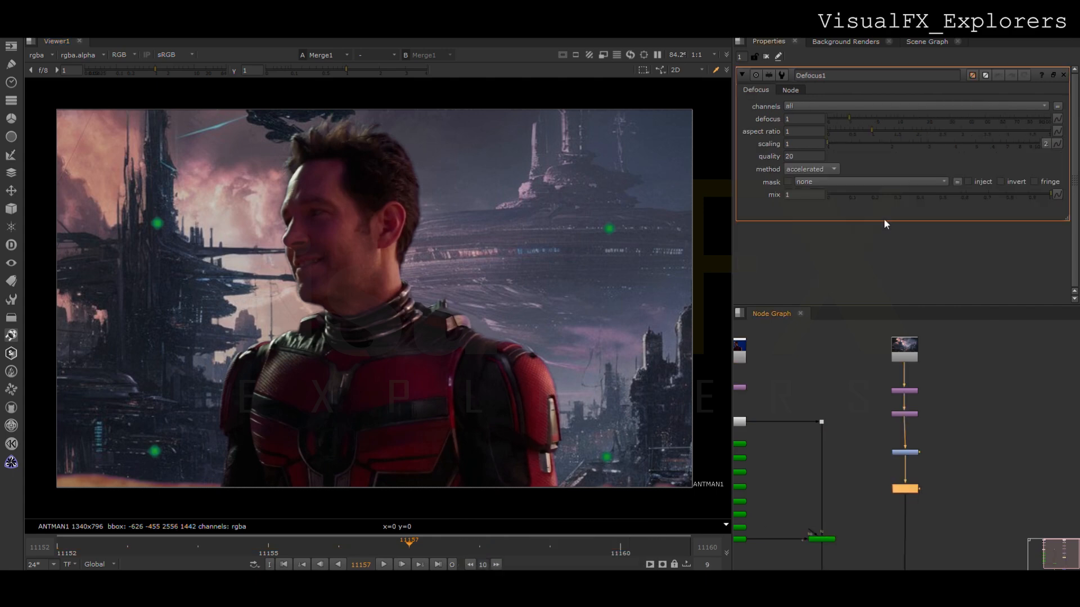
left_click(890, 120)
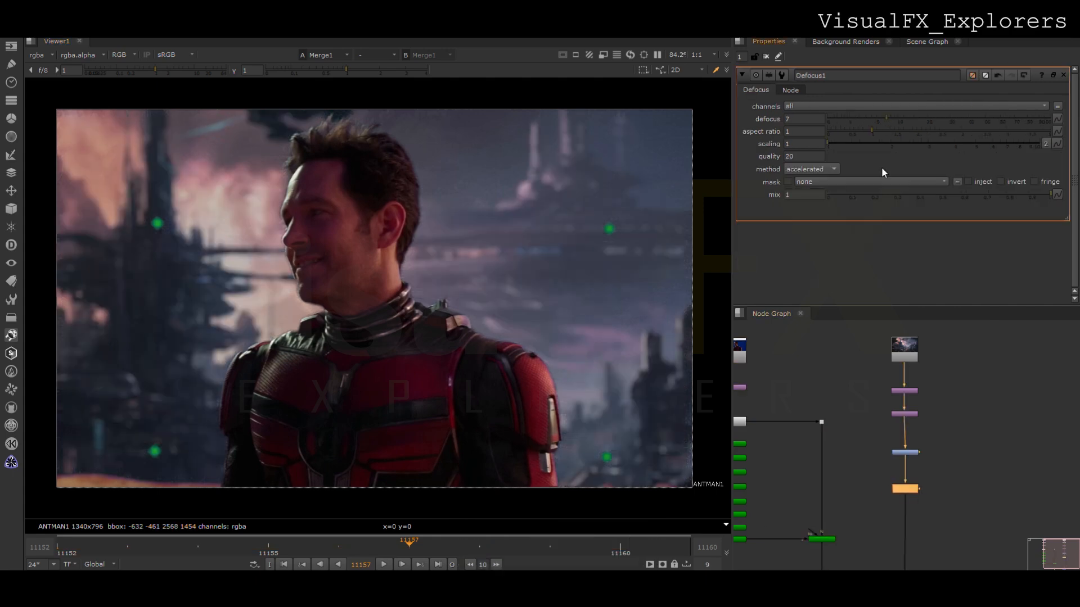
- Insert a Merge node below the IBKGizmo and rearrange the foreground and background branches to make room between them
left_click(887, 530)
key("m")
left_click_drag(893, 538, 824, 568)
middle_click_drag(825, 568, 838, 454)
left_click_drag(794, 433, 973, 531)
left_click_drag(927, 475, 927, 526)
scroll(912, 461, "down", 3)
middle_click_drag(912, 461, 902, 480)
left_click_drag(880, 331, 938, 555)
left_click_drag(904, 431, 940, 431)
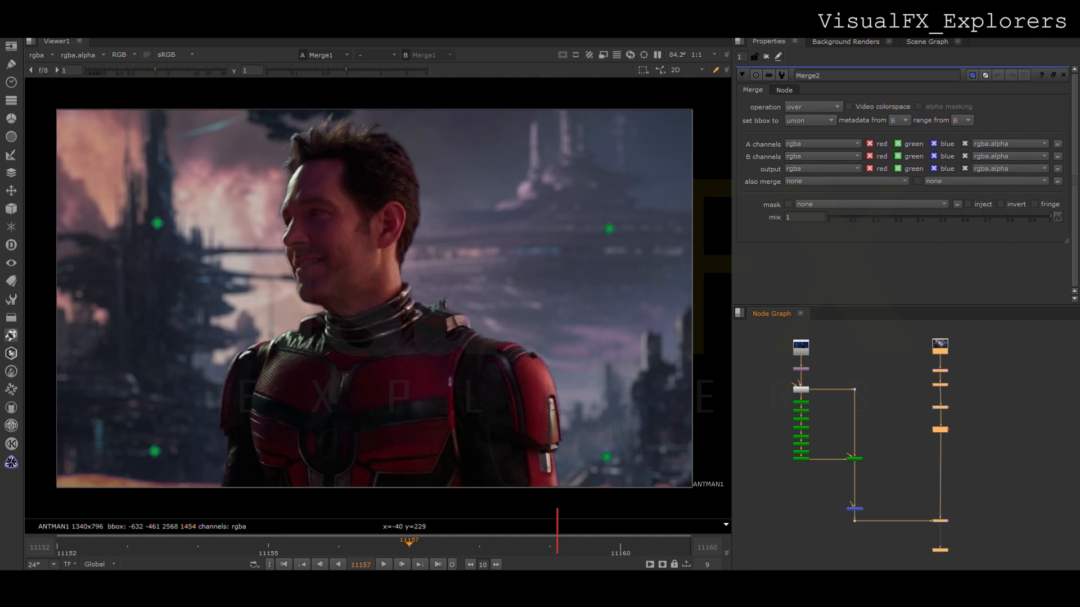
- Add a Keylight node beside the IBKGizmo and feed it the denoised plate through dots
middle_click_drag(873, 471, 852, 462)
left_click(852, 461)
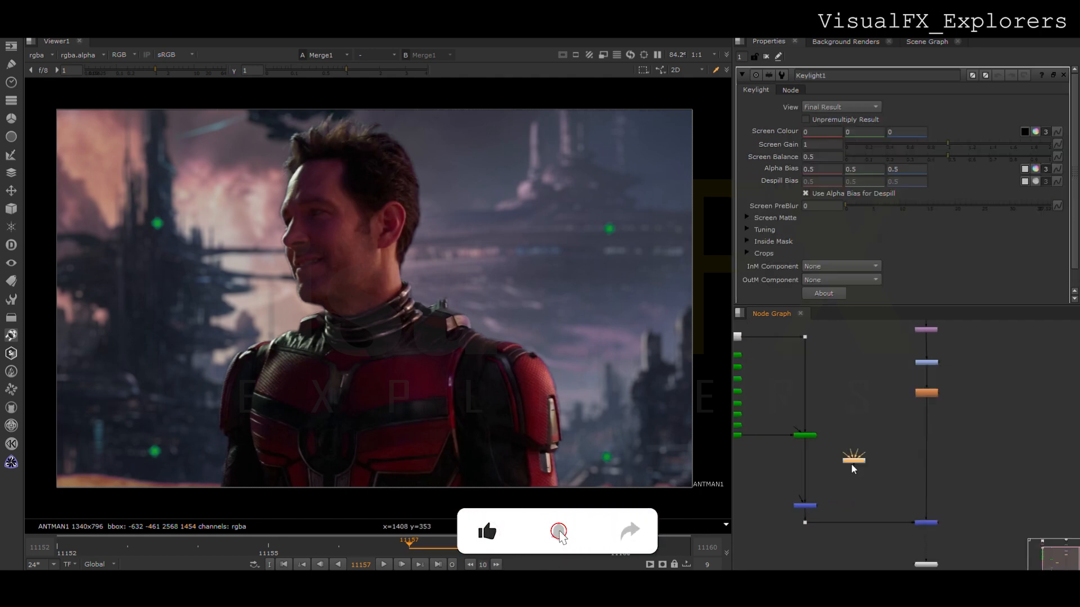
left_click_drag(834, 425, 856, 401, "ctrl")
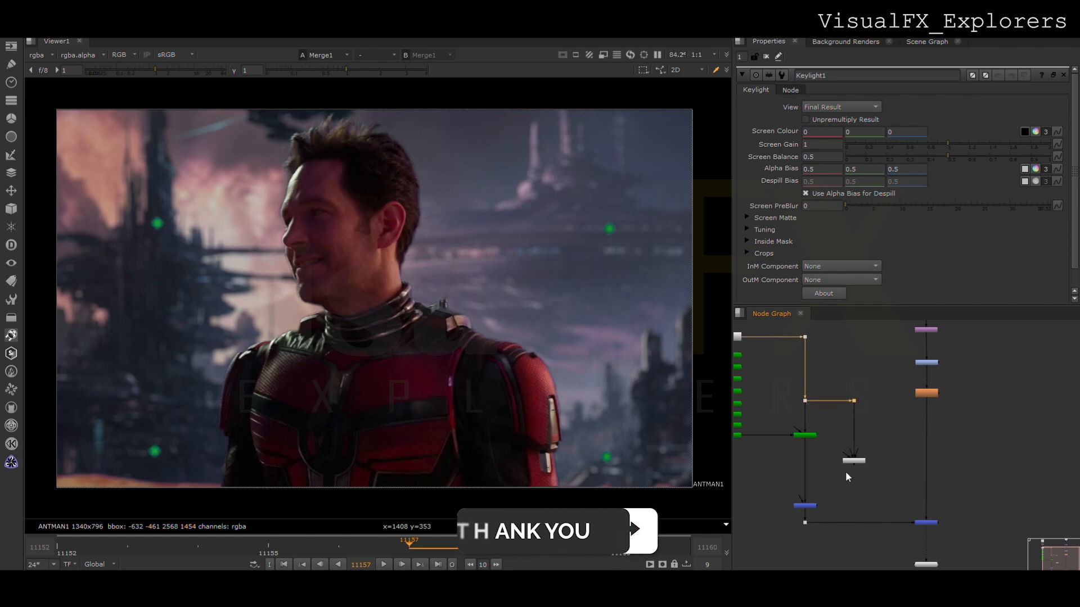
- Sample the blue backdrop beside the actor as Keylight's screen colour and view the resulting alpha
left_click(855, 462)
key("1")
left_click(1023, 131)
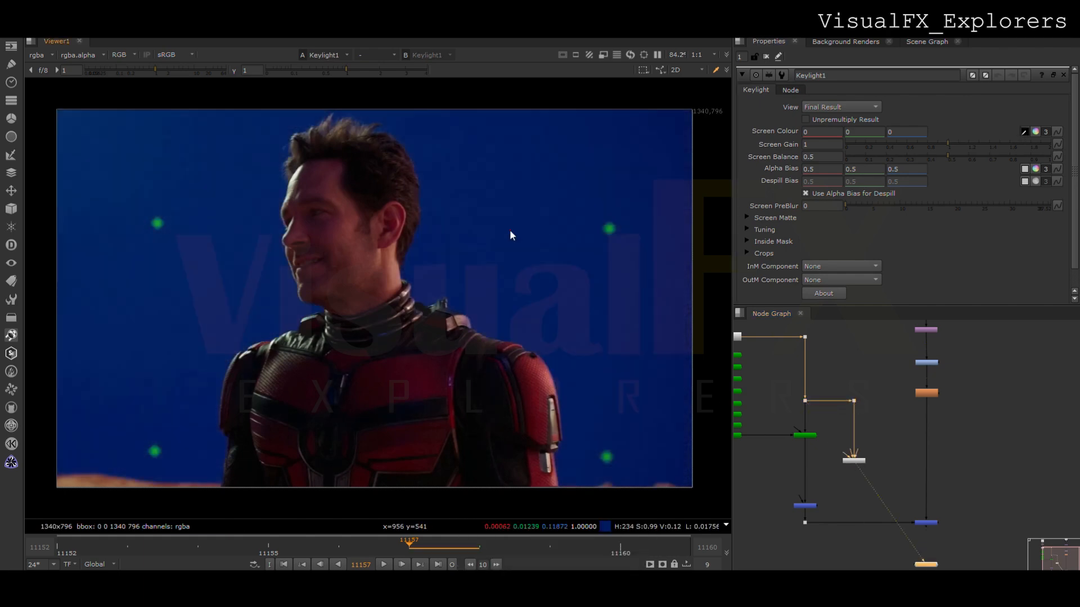
left_click(509, 230, "ctrl")
key("a")
- Refine Keylight's screen matte with clip black 0.38, clip white 0.48, screen dilate -4 and screen softness 3.8
left_click(747, 218)
left_click_drag(863, 228, 941, 230)
left_click_drag(1049, 243, 934, 229)
left_click_drag(957, 267, 946, 267)
left_click_drag(864, 279, 882, 280)
- Compare the alpha mattes of the IBKGizmo and the Keylight
left_click(806, 435)
key("1")
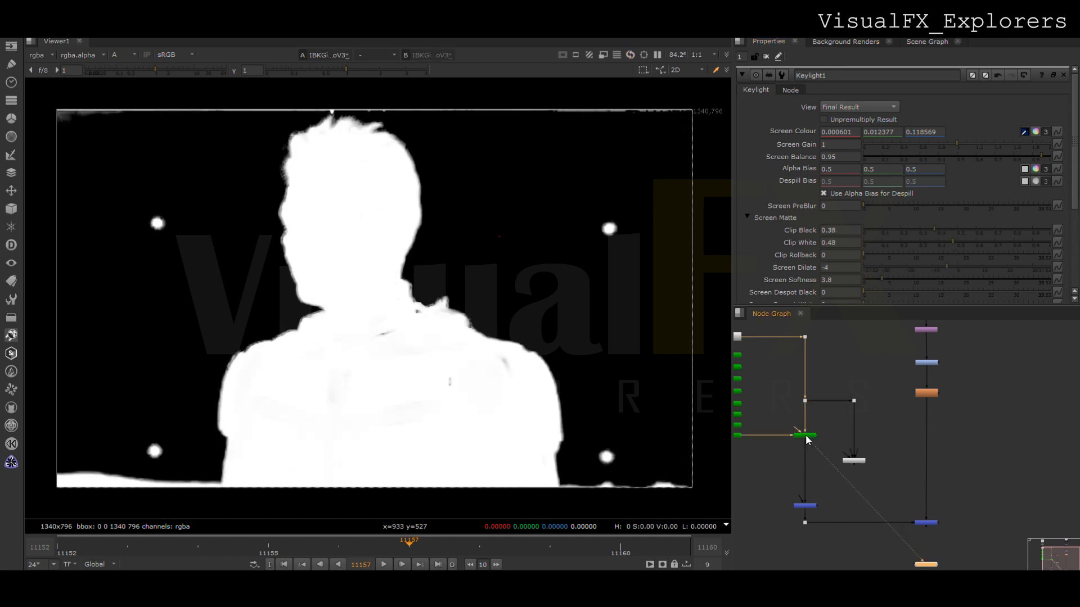
left_click(853, 462)
key("2")
key("1")
key("2")
- Merge the Keylight result over the IBKGizmo output and check its effect on the final composite
scroll(820, 474, "up", 2)
left_click(784, 469)
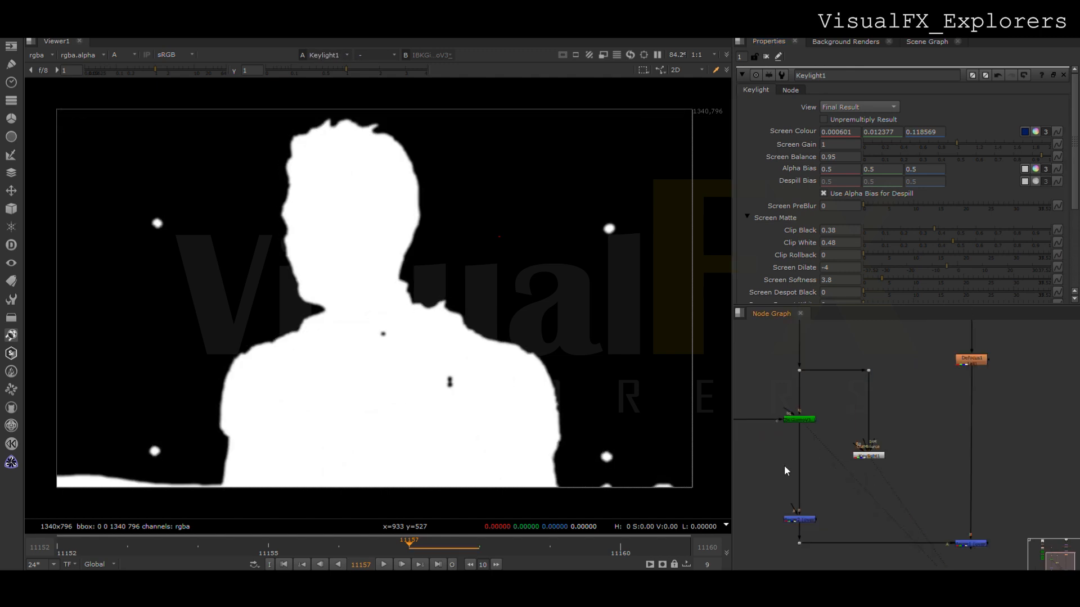
key("m")
left_click_drag(782, 468, 791, 457)
left_click_drag(789, 450, 866, 457)
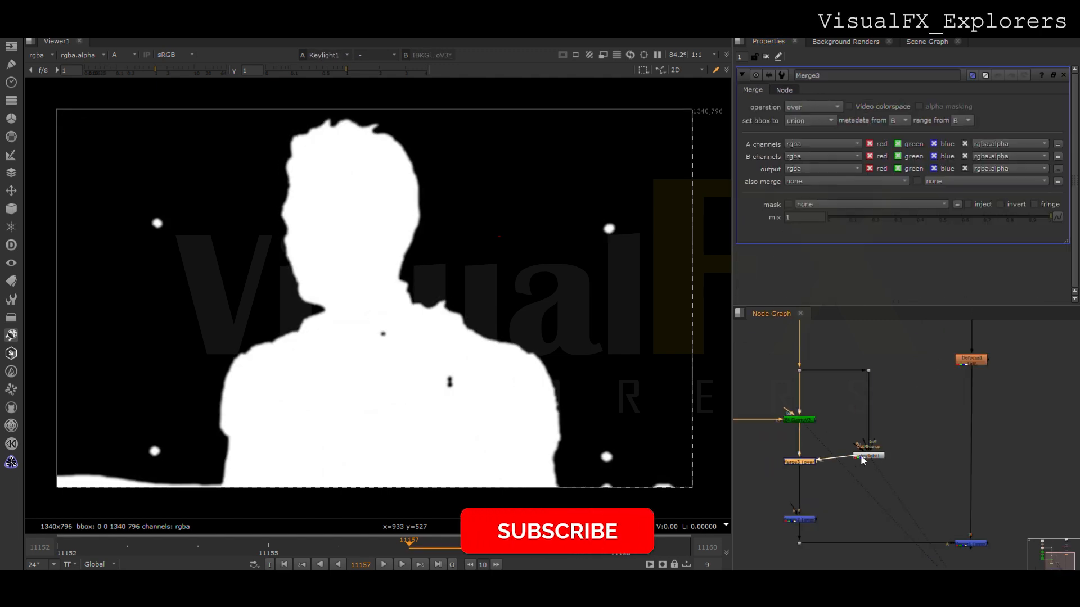
left_click(865, 480)
key("1")
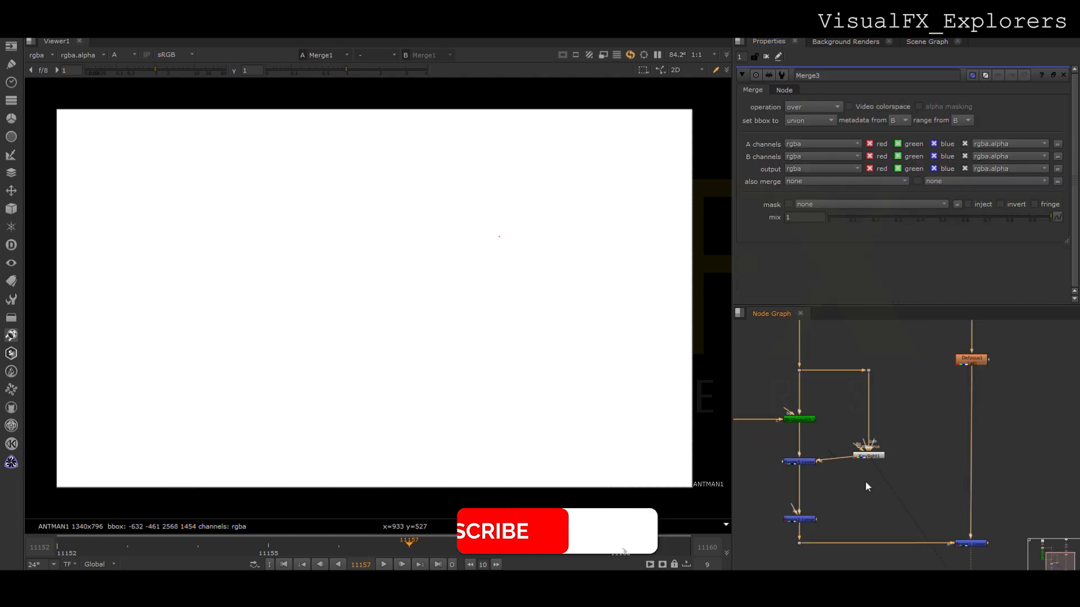
key("a")
left_click(879, 460)
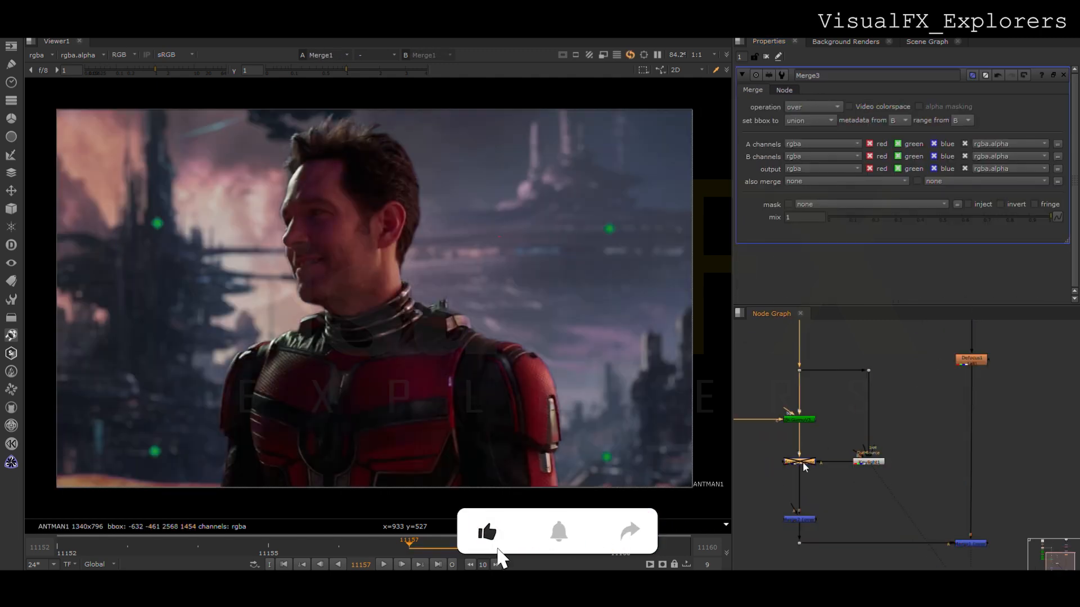
- Move the Keylight branch aside, insert a Merge between it and the IBKGizmo's Merge, and add a Roto node above
left_click(849, 361)
left_click_drag(847, 357, 907, 476)
left_click_drag(871, 461, 857, 414)
left_click(851, 440)
key("m")
left_click(856, 409)
key("o")
- Draw a feathered Bezier over the top of the actor's hair and cut it from the Keylight with a stencil merge
left_click(247, 150)
left_click(317, 146)
left_click(374, 147)
left_click(405, 120)
left_click(337, 97)
left_click(247, 150)
left_click_drag(210, 103, 450, 174)
left_click_drag(288, 147, 288, 174, "ctrl")
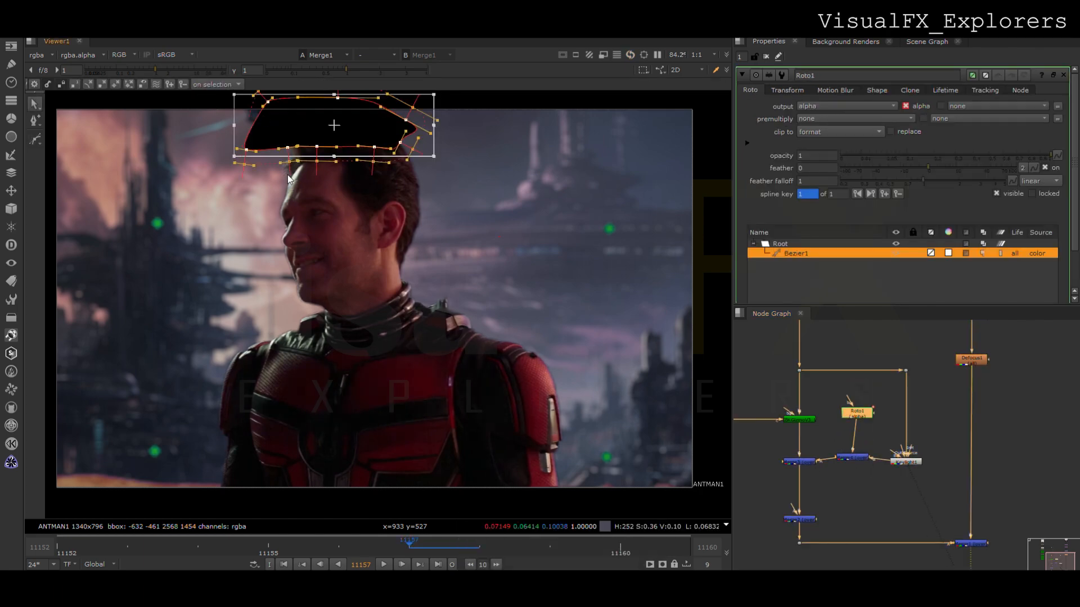
double_click(851, 457)
left_click(822, 322)
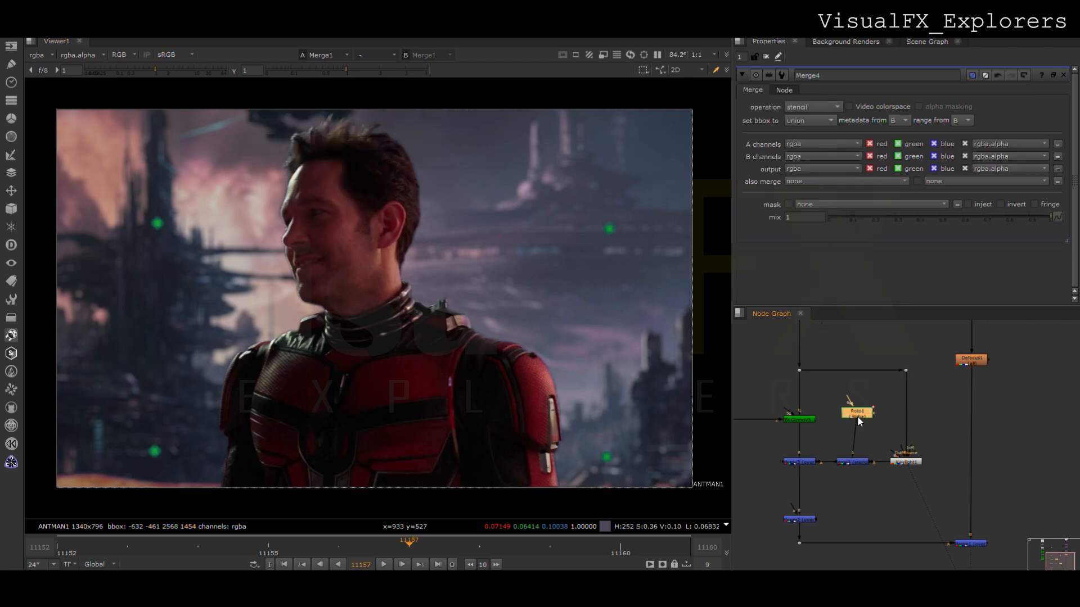
- Keyframe the Roto shape through the last frame to follow the actor's head and close the node properties
double_click(857, 414)
scroll(366, 282, "down", 2)
left_click_drag(340, 189, 400, 176)
key("End")
left_click(359, 220)
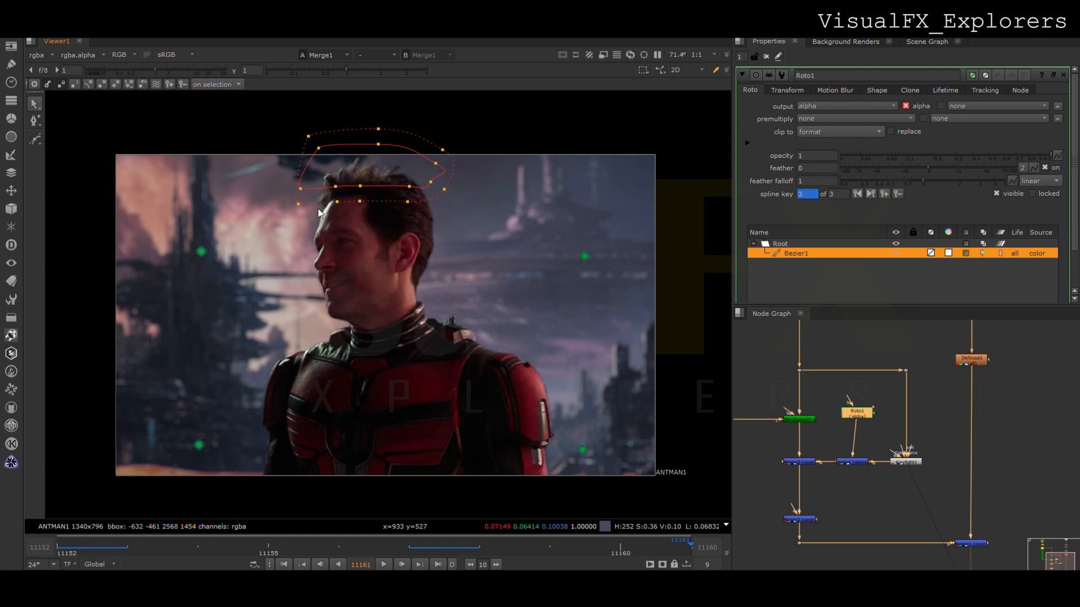
left_click(766, 56)
- Play back the final composite and compare it with the original blue-screen plate
left_click(383, 564)
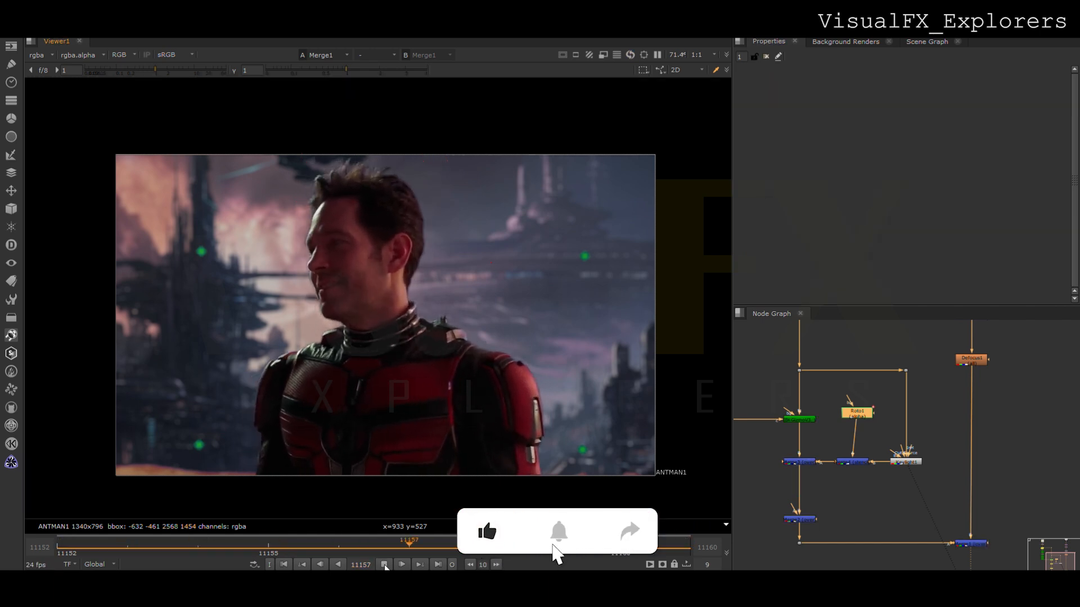
left_click(384, 565)
middle_click(788, 372)
left_click(777, 372)
key("1")
left_click(913, 524)
key("1")
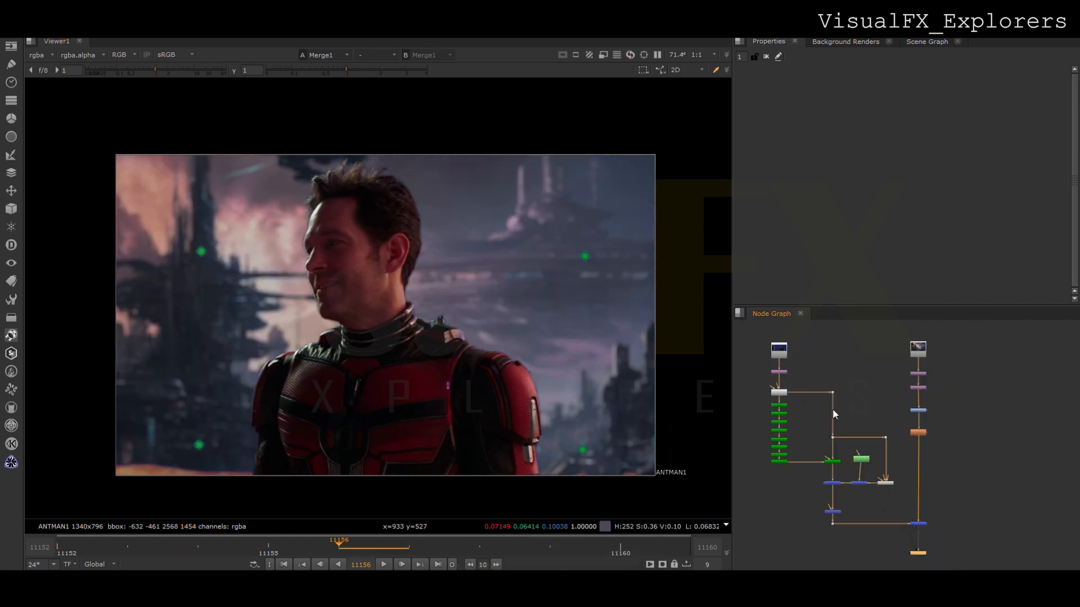
- Replay the composite, scrub back towards the first frame and look over the complete node tree
left_click(385, 565)
left_click(385, 564)
left_click_drag(333, 543, 99, 551)
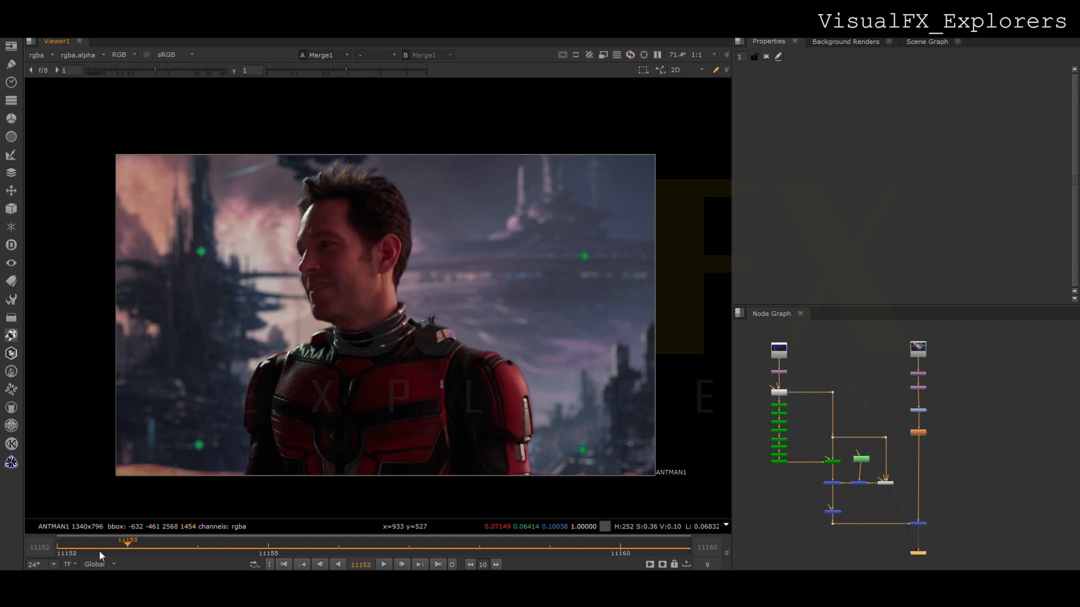
scroll(859, 494, "down", 2)
left_click_drag(841, 464, 938, 491)
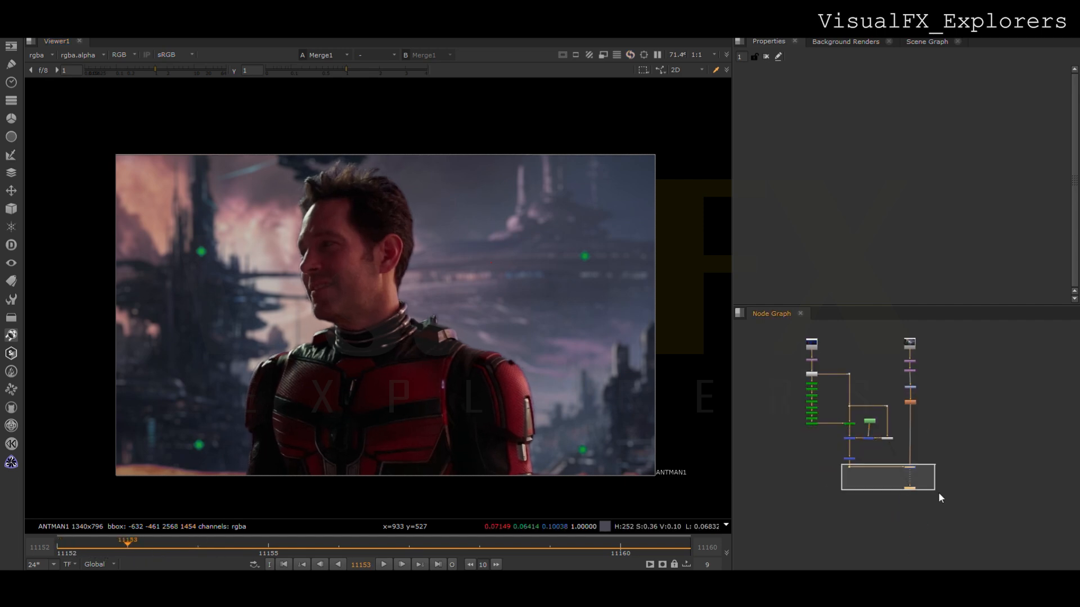
- Add a Roto node beside the key branch and view the alpha of the combined key merge
scroll(825, 457, "up", 3)
middle_click_drag(779, 458, 802, 470)
left_click(800, 469)
key("o")
left_click_drag(787, 470, 814, 468)
left_click(896, 439)
key("1")
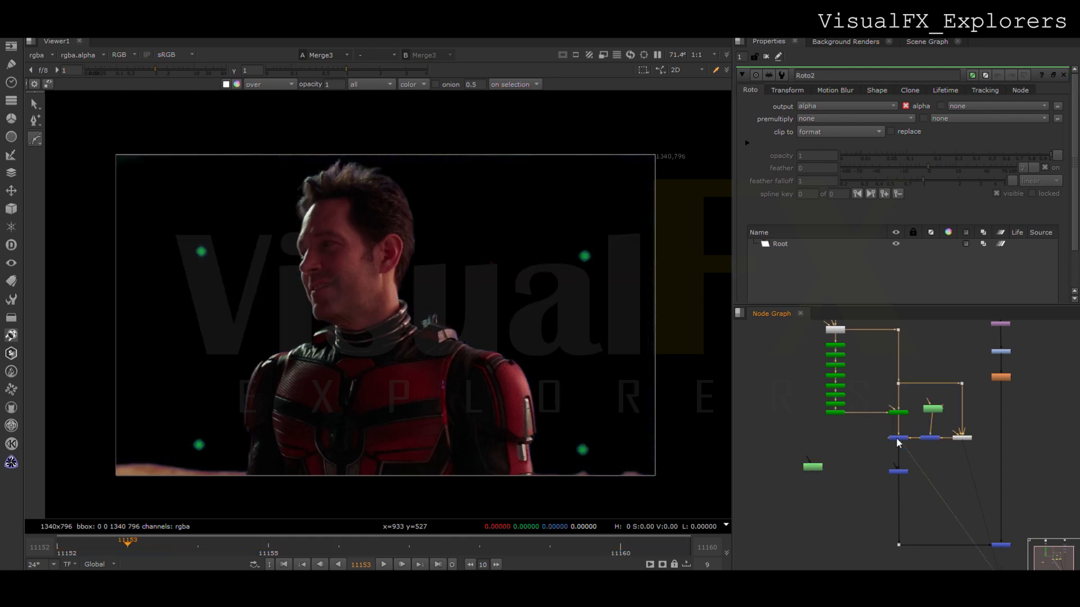
key("a")
- Draw one feathered ellipse over the matte hole at the collar and another ellipse over the hole on the chest
left_click(51, 171)
mouse_move(370, 334)
left_mouse_down()
mouse_move(454, 404)
mouse_move(449, 396)
left_mouse_up()
key("e")
key("e")
left_click(35, 139)
key("ctrl+a")
left_click_drag(819, 471, 814, 472)
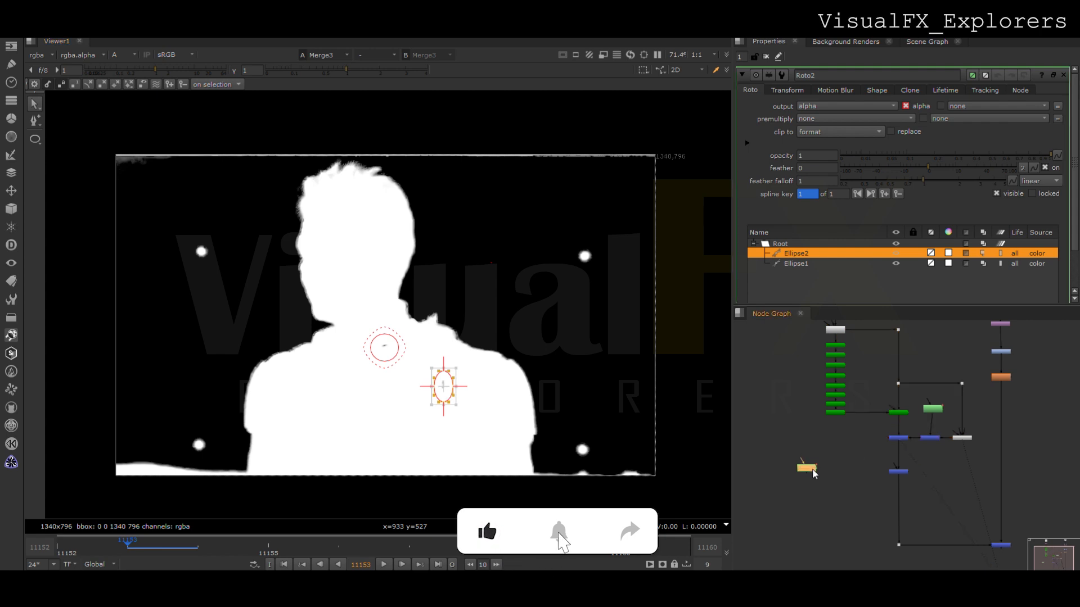
- Copy the Roto alpha onto the plate with Copy and Premult nodes and connect the result to the merge below the key
key("k")
scroll(768, 438, "up", 2)
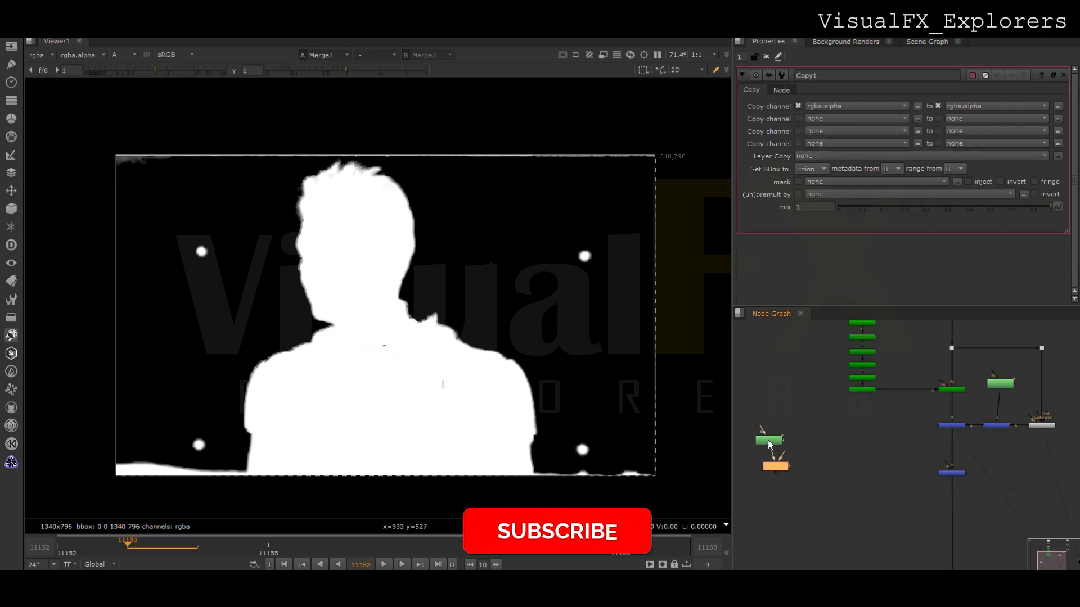
left_click_drag(853, 273, 860, 336)
left_click(799, 547)
left_click_drag(776, 529, 800, 546)
key("shift+p")
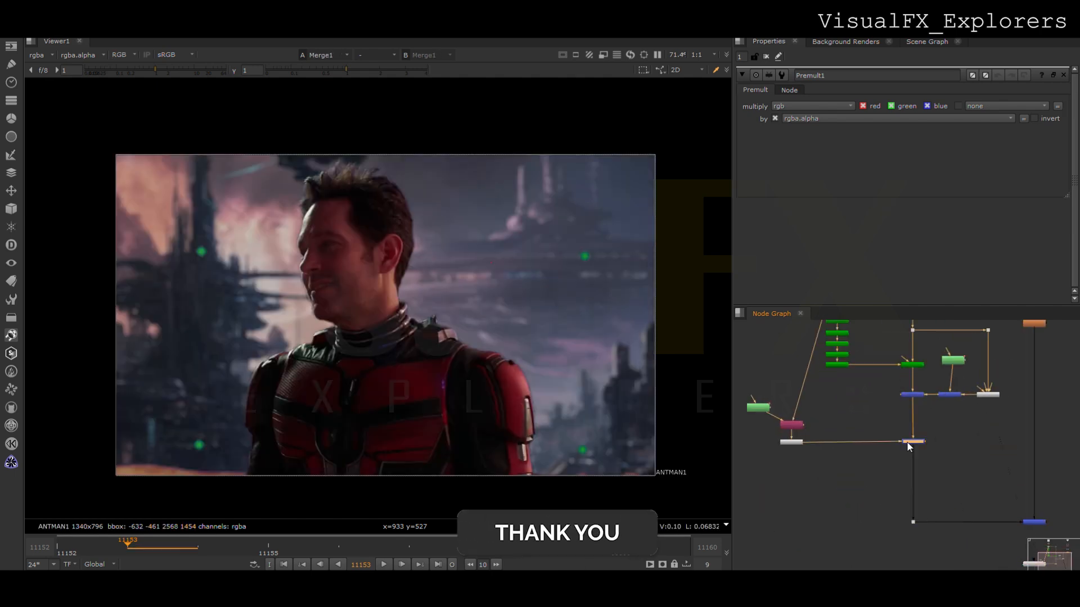
- Reopen the hole-patch Roto and keyframe its collar ellipse at the last frame to follow the actor
left_click(760, 410)
double_click(760, 410)
left_click_drag(339, 310, 416, 380)
left_click(615, 549)
scroll(385, 354, "up", 5)
mouse_move(379, 349)
left_mouse_down()
mouse_move(421, 344)
mouse_move(383, 343)
left_mouse_up()
left_click(58, 547)
- Keyframe the chest ellipse from the first to the last frame so it stays over the bright spot on the suit
left_click_drag(491, 377, 604, 496)
left_click(620, 548)
left_click_drag(505, 387, 579, 485)
left_click_drag(546, 455, 592, 472)
left_click(339, 548)
scroll(568, 449, "up", 3)
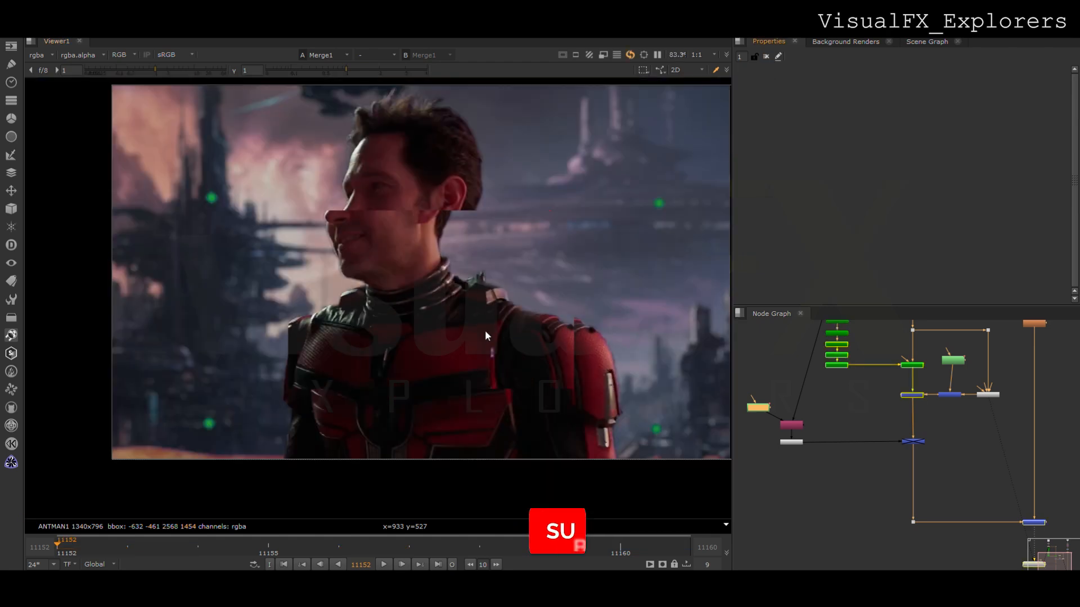
scroll(492, 344, "down", 2)
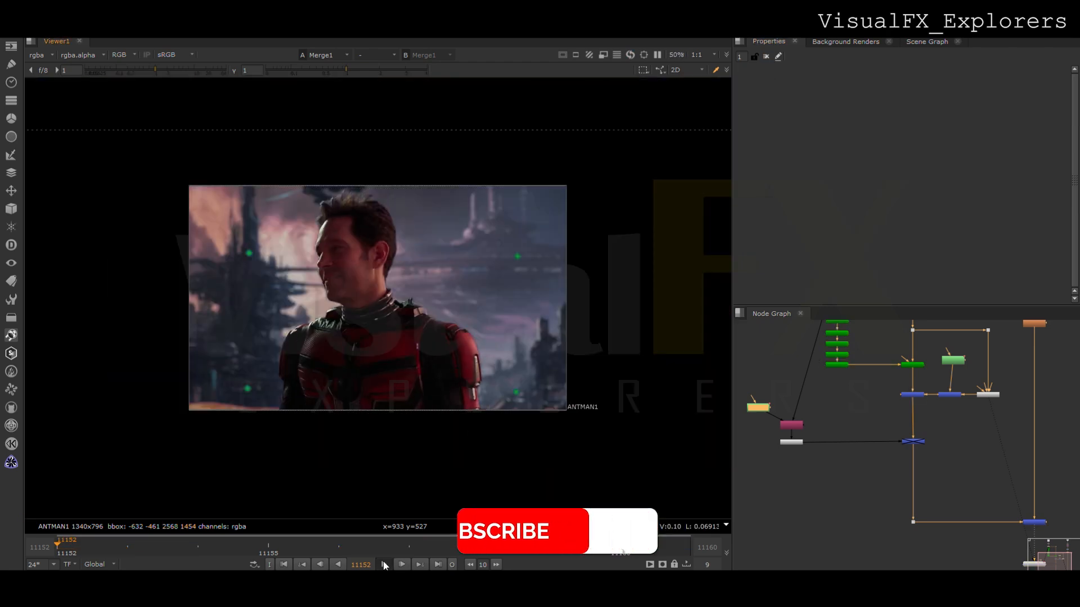
- Play back the patched composite through the last frame
left_click(383, 565)
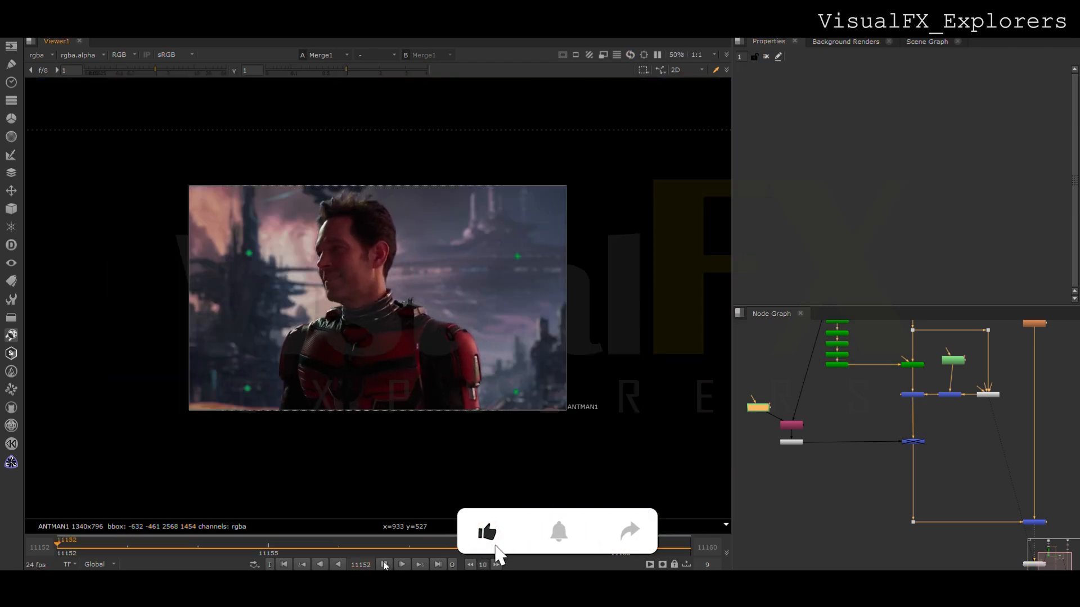
left_click(669, 543)
middle_click_drag(991, 468, 924, 474)
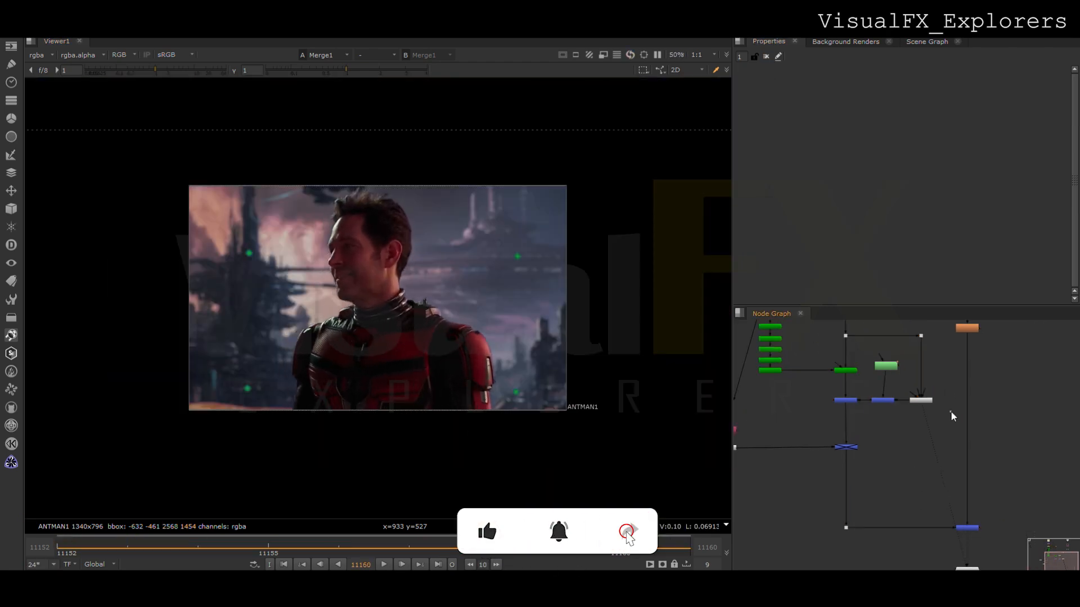
- Grade the background branch with a gamma of 0.82 and a gain of 1.06
double_click(846, 448)
left_click_drag(930, 196, 917, 192)
mouse_move(920, 156)
left_mouse_down()
mouse_move(911, 151)
mouse_move(943, 154)
mouse_move(920, 155)
mouse_move(930, 157)
left_mouse_up()
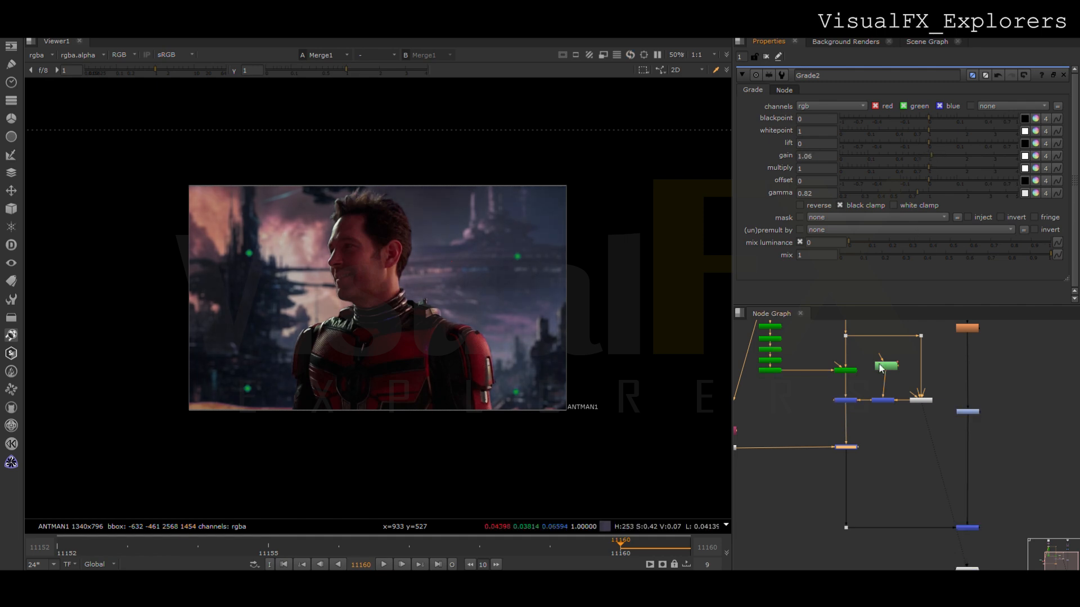
- Play back the composite and inspect its green channel for luminance matching
scroll(227, 309, "up", 1)
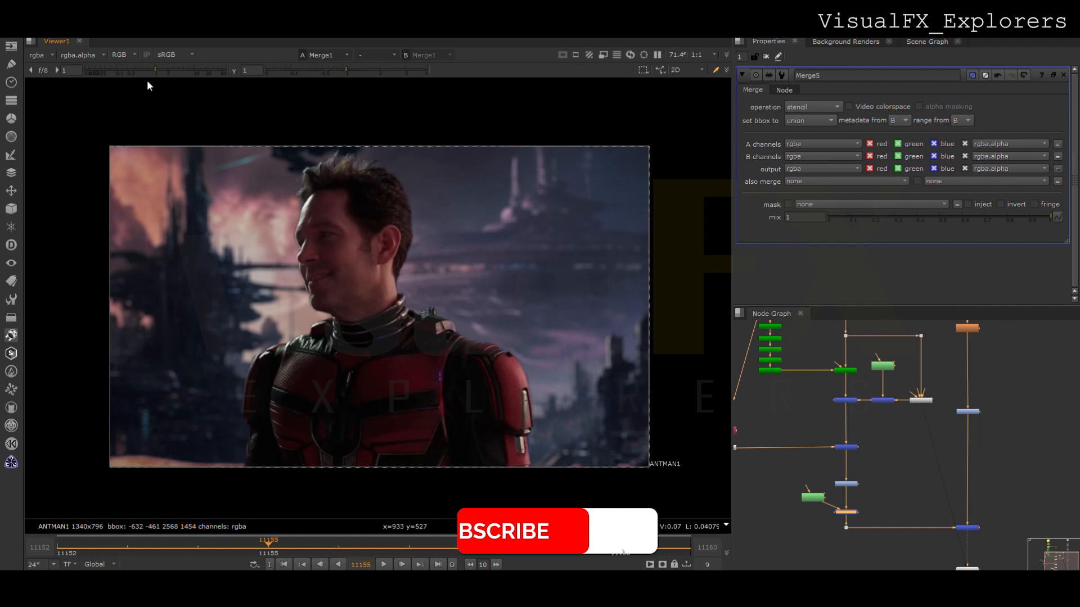
left_click(383, 565)
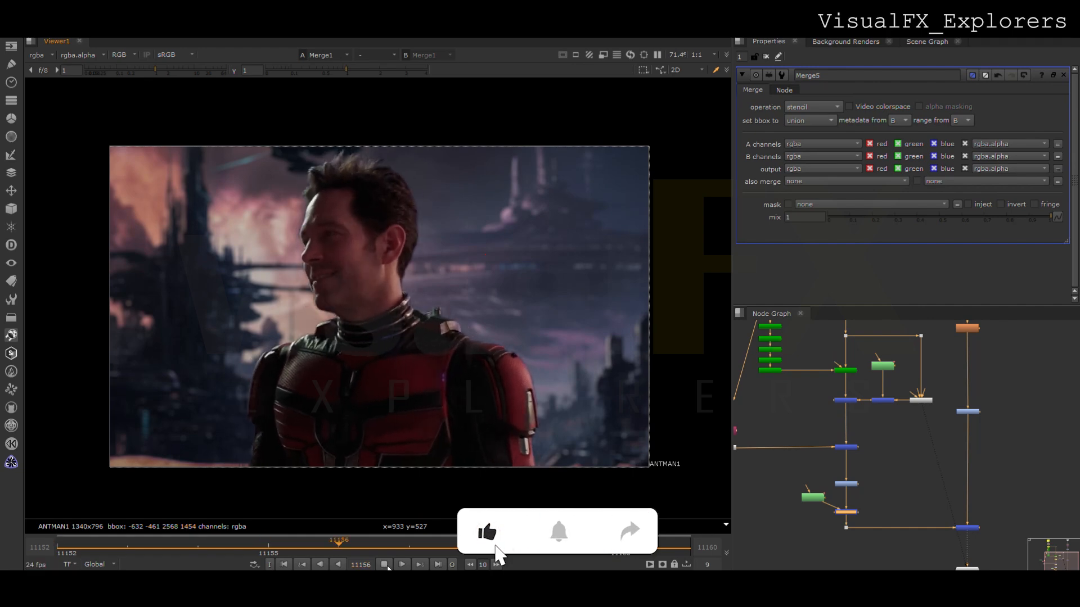
key("g")
key("k")
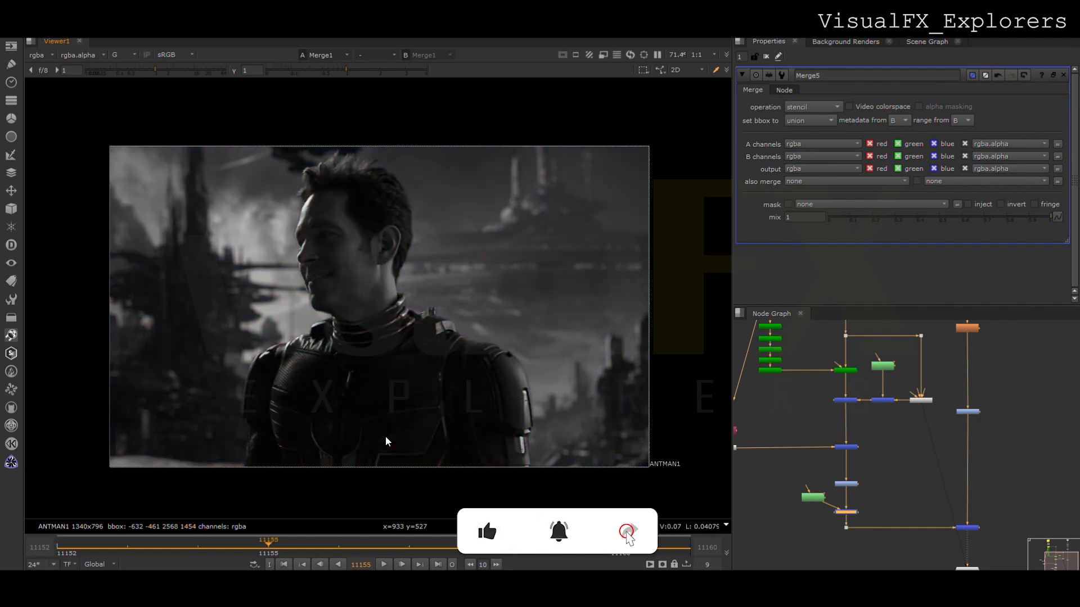
key("g")
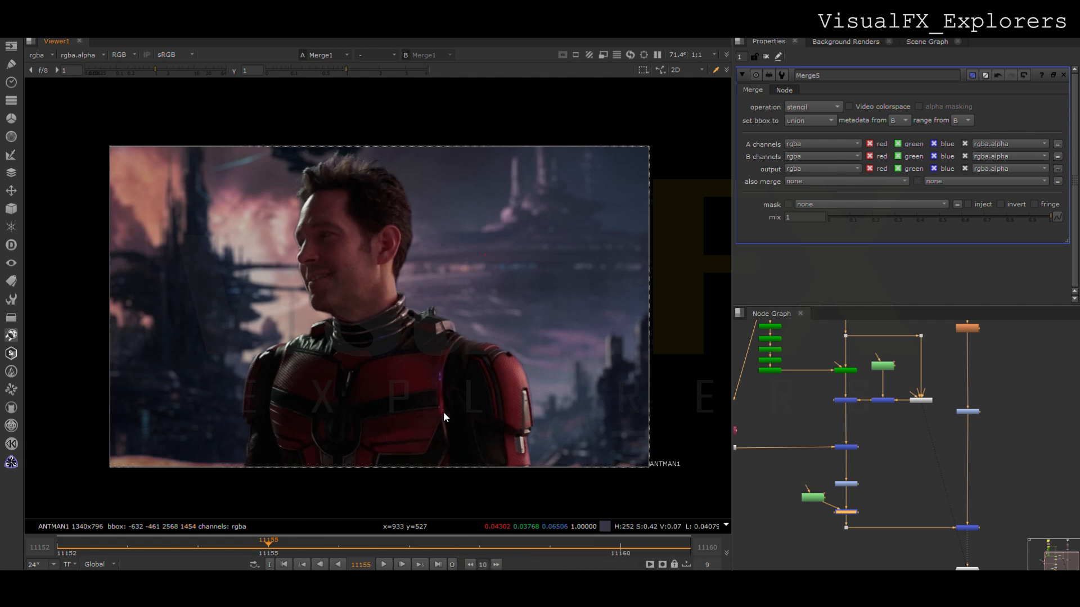
- Make room in the actor branch and add a Grade node below the Roto-driven stencil merge
middle_click_drag(855, 518, 864, 495)
left_click_drag(860, 491, 860, 481)
left_click_drag(823, 478, 998, 546)
left_click(855, 479)
key("g")
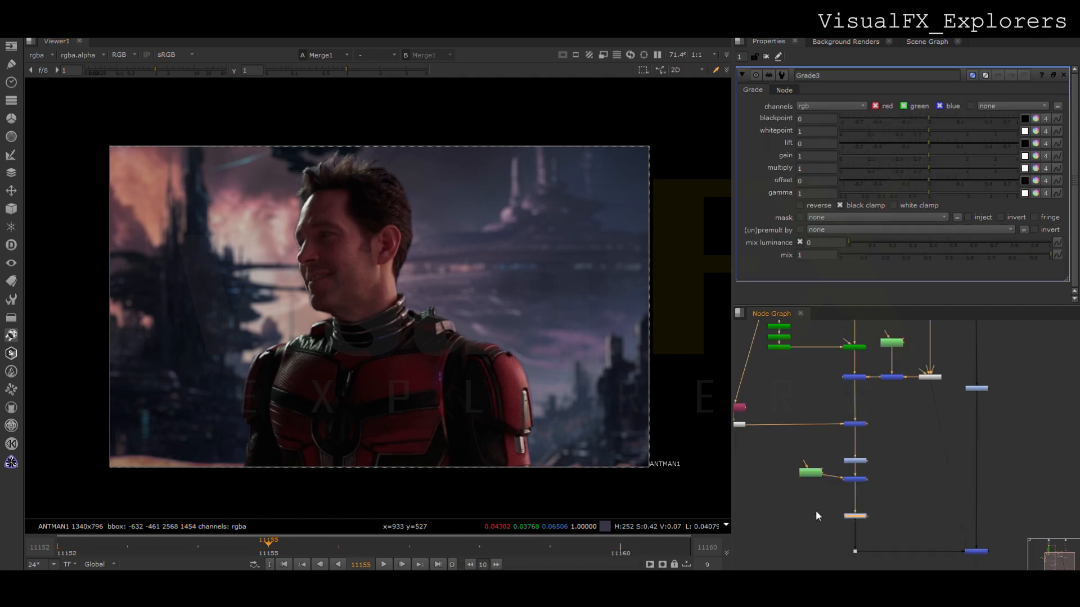
- Attach a Roto node to the new Grade's mask and draw a feathered Bezier across the actor's lower torso
key("o")
left_click_drag(811, 515, 848, 515)
left_click(199, 390)
left_click(474, 388)
left_click(611, 401)
left_click(627, 452)
left_click(176, 489)
left_click(83, 462)
left_click(199, 390)
left_click_drag(66, 376, 731, 518)
left_click_drag(611, 401, 641, 375, "ctrl")
left_click_drag(474, 388, 474, 365)
left_click_drag(474, 424, 474, 429)
- Set the masked Grade's gain to 0.23 and its gamma to 1
double_click(855, 516)
mouse_move(928, 193)
left_mouse_down()
mouse_move(912, 194)
mouse_move(941, 194)
mouse_move(922, 194)
left_mouse_up()
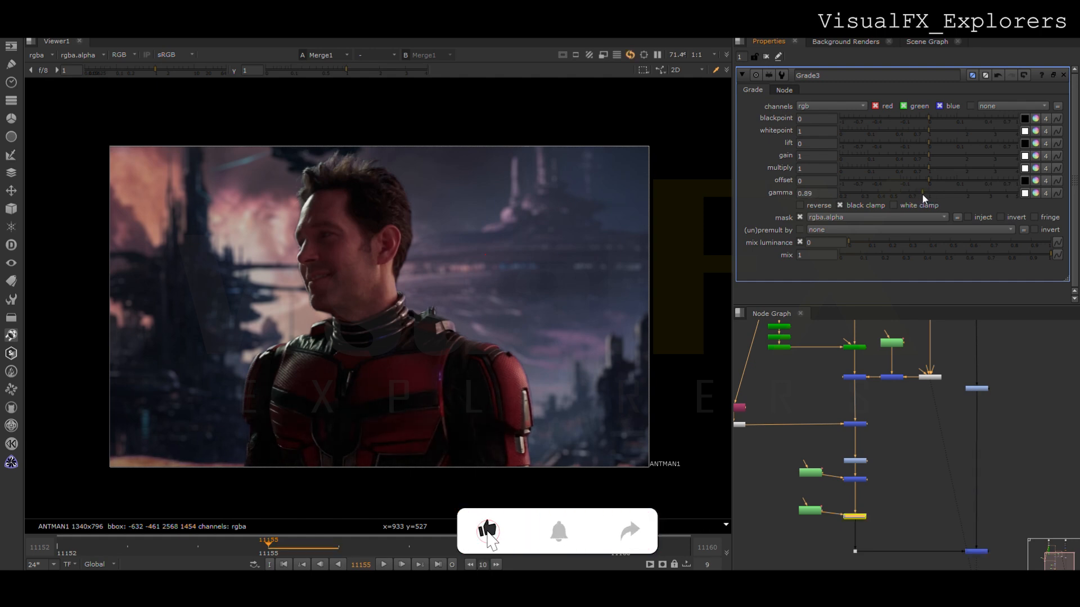
left_click(927, 196)
left_click_drag(929, 159, 881, 154)
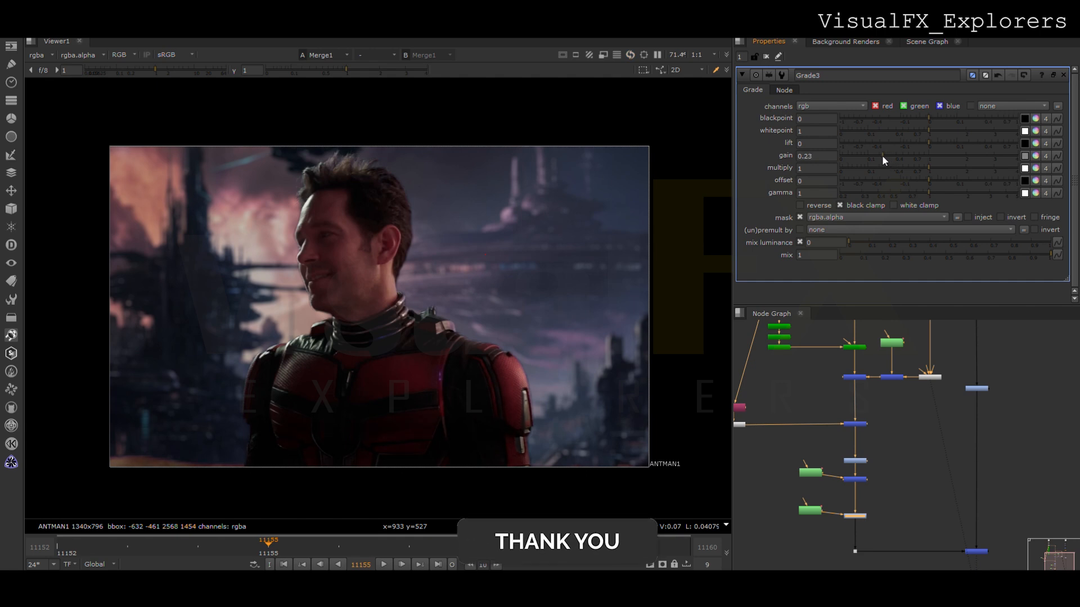
- Shift the torso Bezier lower, reshape its left end below the frame and close the node properties
double_click(810, 510)
scroll(506, 368, "down", 3)
left_click_drag(415, 434, 414, 450)
left_click(316, 463)
left_click_drag(140, 352, 362, 482)
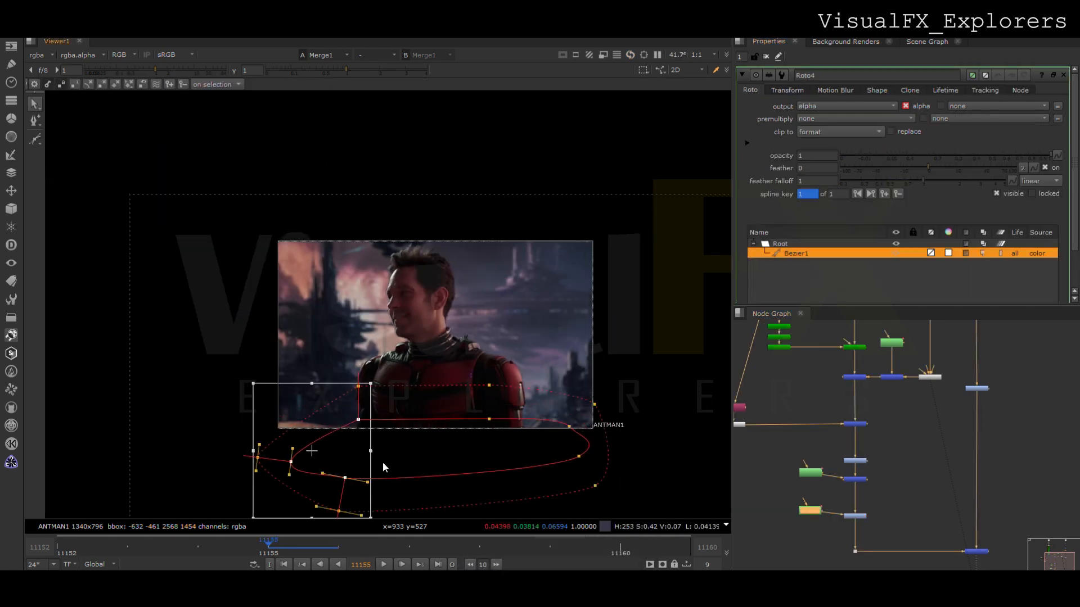
left_click(766, 58)
- Go to frame 11152 and add another Grade node below the masked Grade in the actor branch
scroll(491, 417, "up", 2)
middle_click_drag(503, 412, 483, 444)
left_click(60, 548)
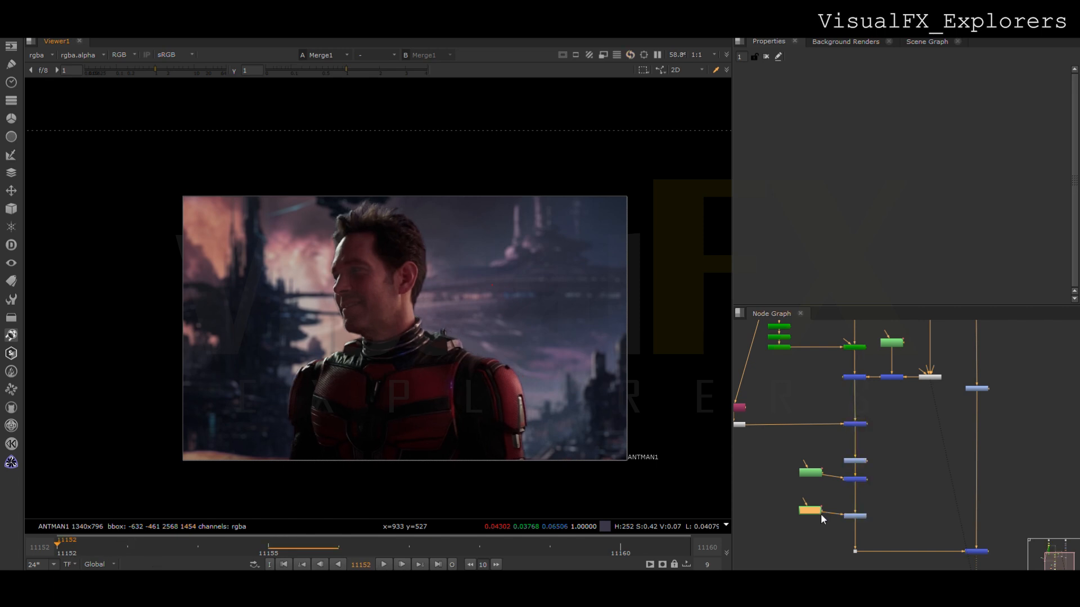
left_click(839, 536)
left_click_drag(839, 529, 855, 529)
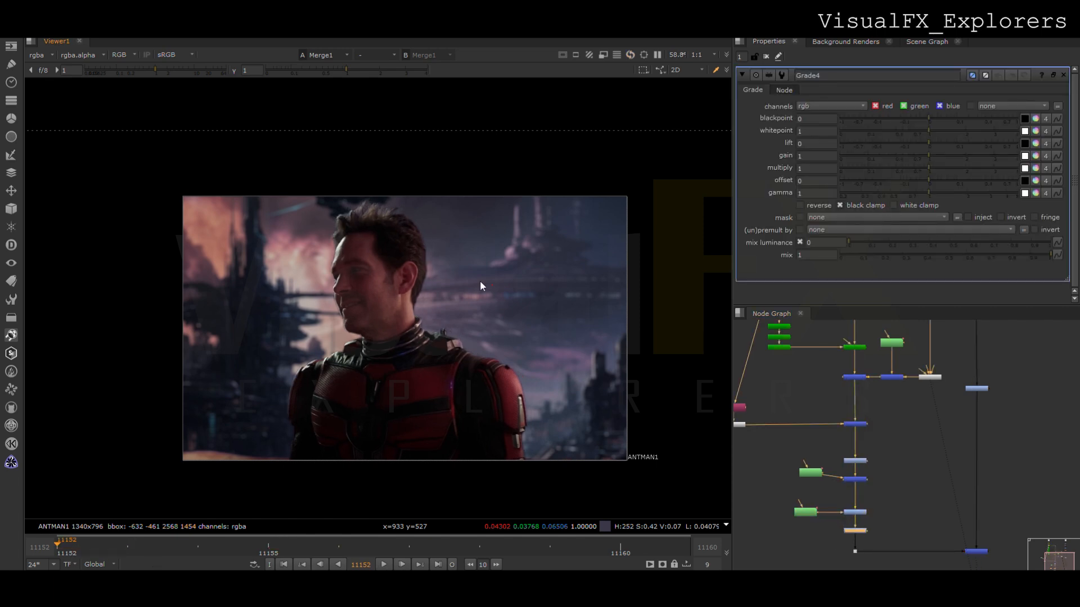
- Match the new Grade's gain per channel to 1.9 red, 2.5 green and 2.3 blue, and set its mix to 0.705
key("r")
left_click_drag(862, 286, 906, 257)
key("g")
key("b")
key("b")
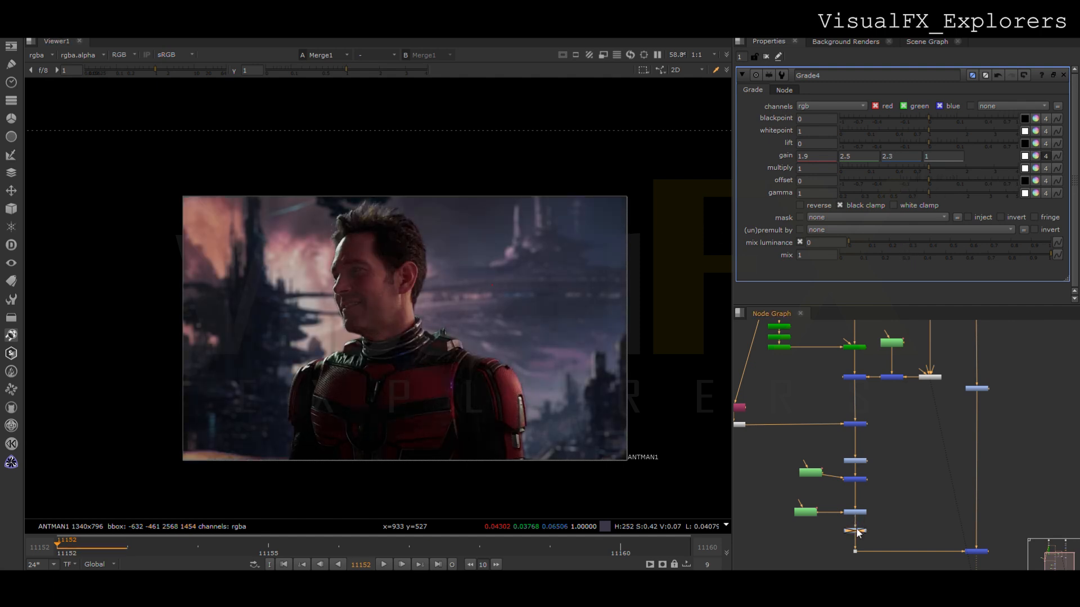
left_click(1020, 256)
left_click_drag(1021, 255, 991, 259)
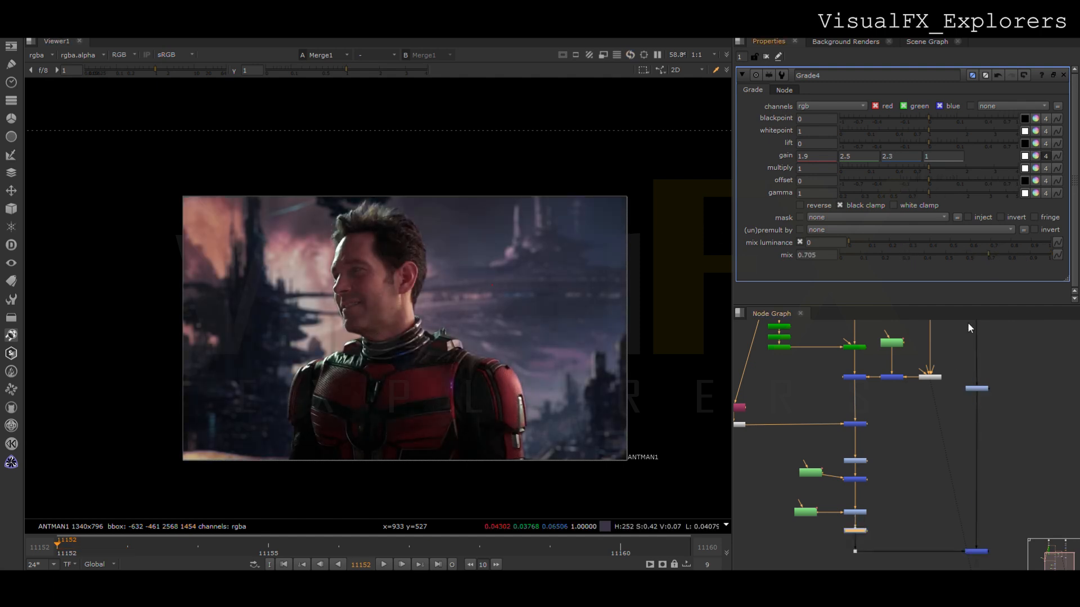
- Toggle the actor Grade off and on to compare its effect and play back the composite
key("d")
key("d")
key("d")
key("d")
key("d")
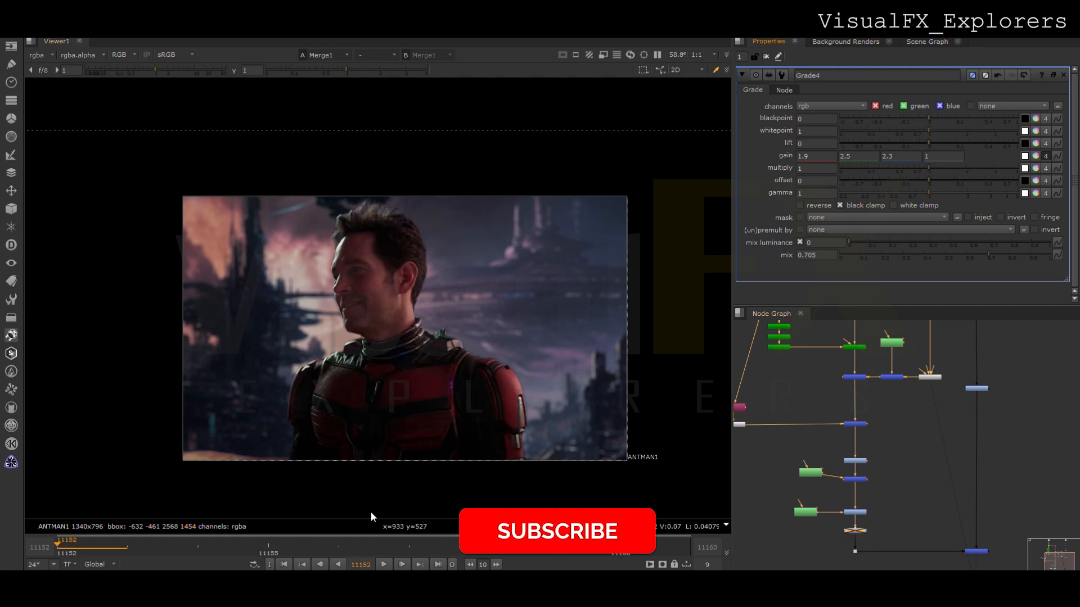
key("d")
left_click(384, 564)
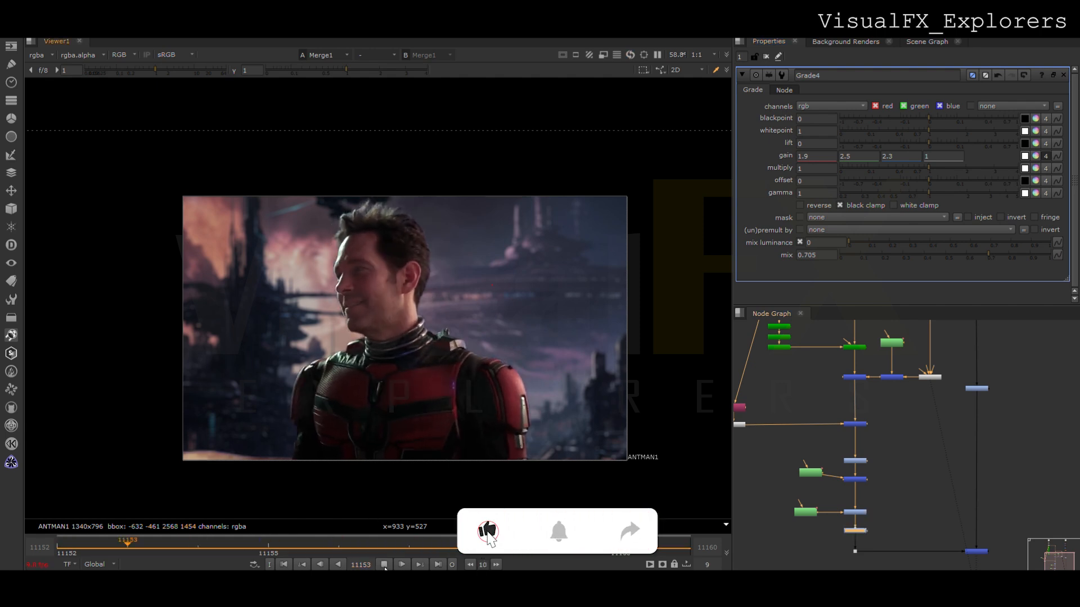
left_click(384, 565)
- Make room around the final merge and insert a Glow_F node into the background branch below its Grade
scroll(900, 520, "down", 2)
middle_click_drag(901, 536, 911, 434)
left_click(963, 469)
left_click_drag(967, 468, 967, 514)
middle_click_drag(979, 491, 905, 540)
left_click(924, 426)
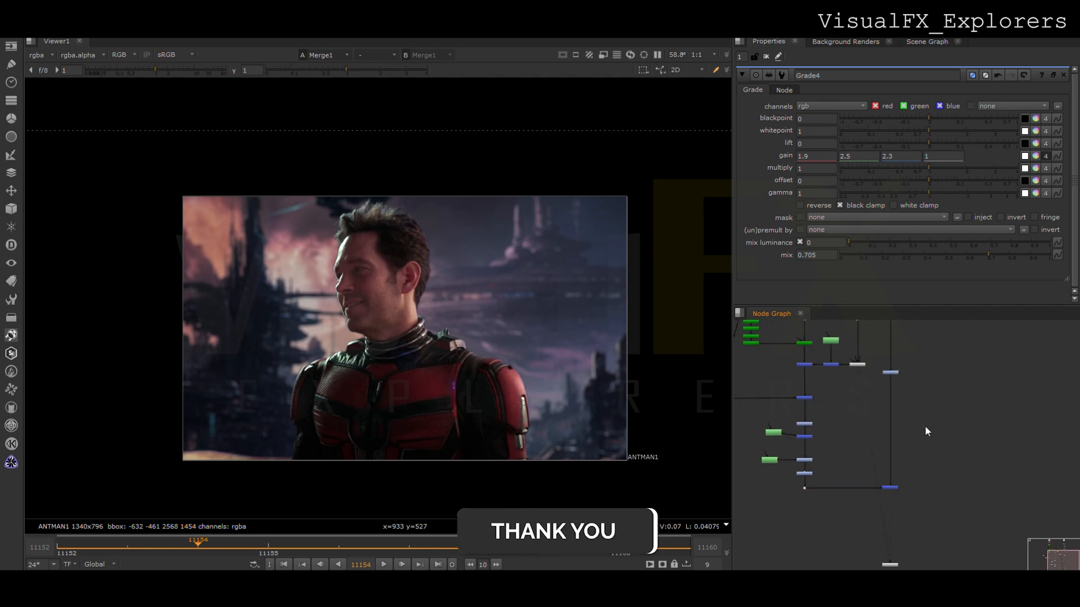
left_click(14, 307)
left_click(76, 354)
scroll(898, 427, "up", 4)
middle_click_drag(898, 428, 887, 487)
left_click_drag(941, 482, 874, 439)
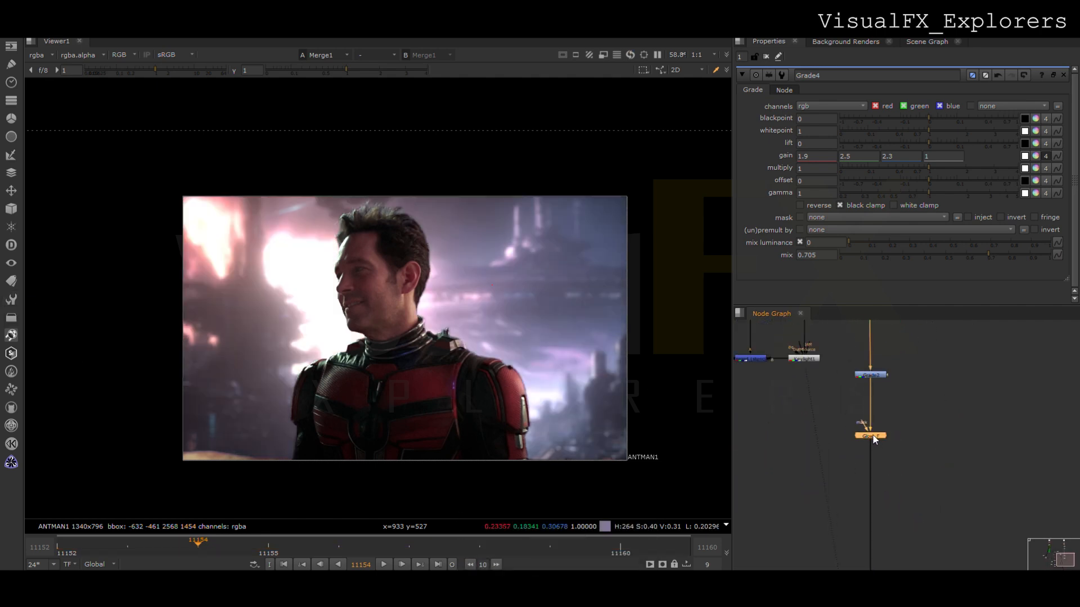
- Set the background glow's Tolerance to 0.97 and its Size to 0
double_click(873, 438)
left_click_drag(957, 119, 1005, 104)
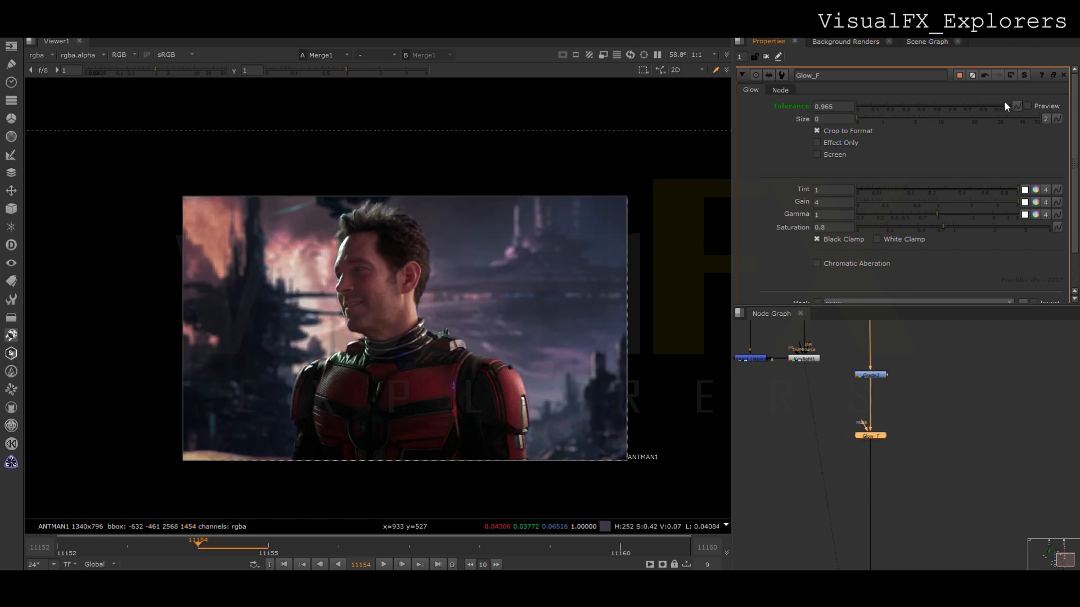
- Duplicate the Glow_F node onto the output of the final merge and view it
middle_click_drag(866, 541, 849, 412)
scroll(849, 413, "down", 3)
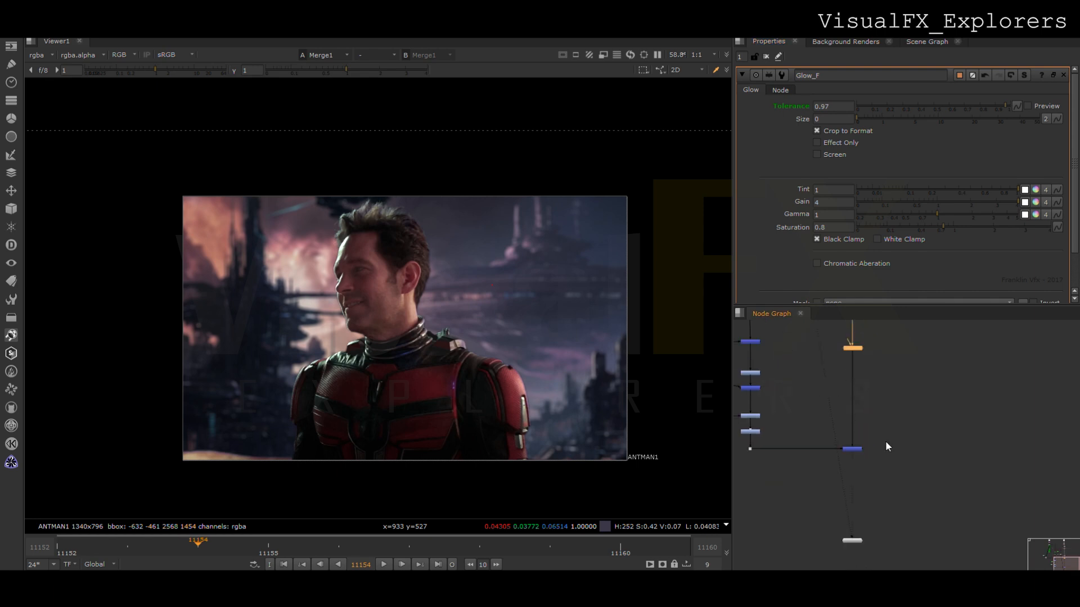
left_click_drag(858, 351, 912, 472)
scroll(906, 466, "up", 2)
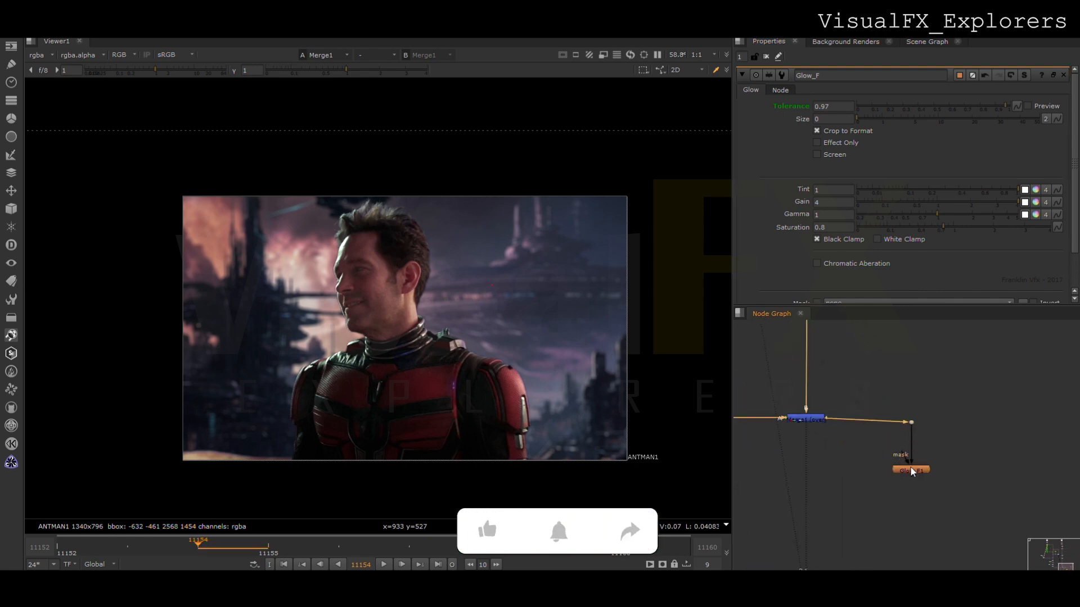
key("1")
- Set the final glow's Size to 39.5 and its Tolerance to 0.96
left_click(894, 119)
left_click_drag(864, 125, 913, 124)
left_click(1002, 106)
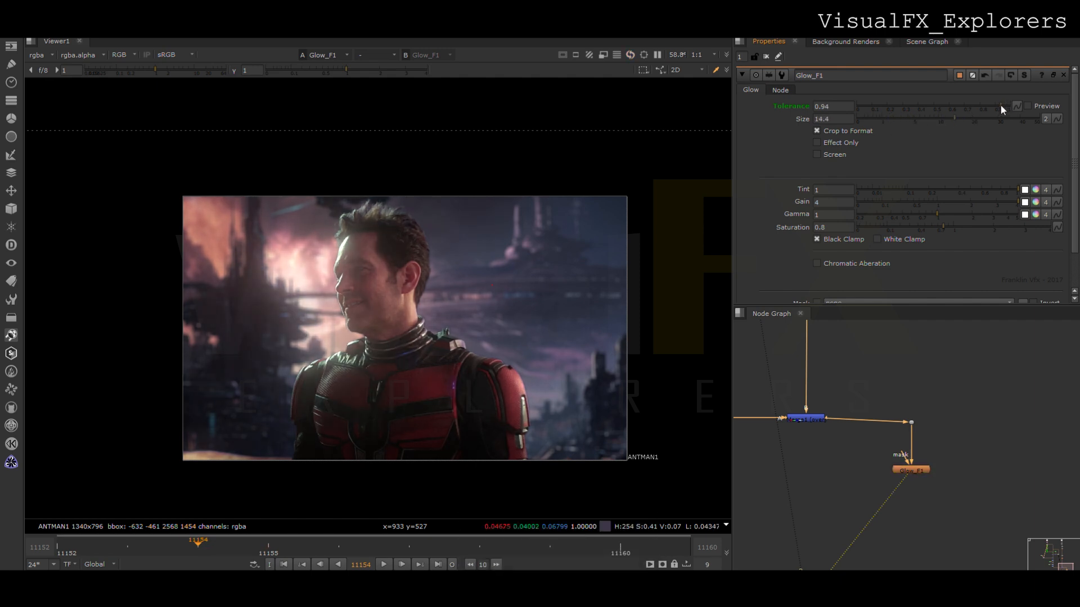
left_click(1004, 104)
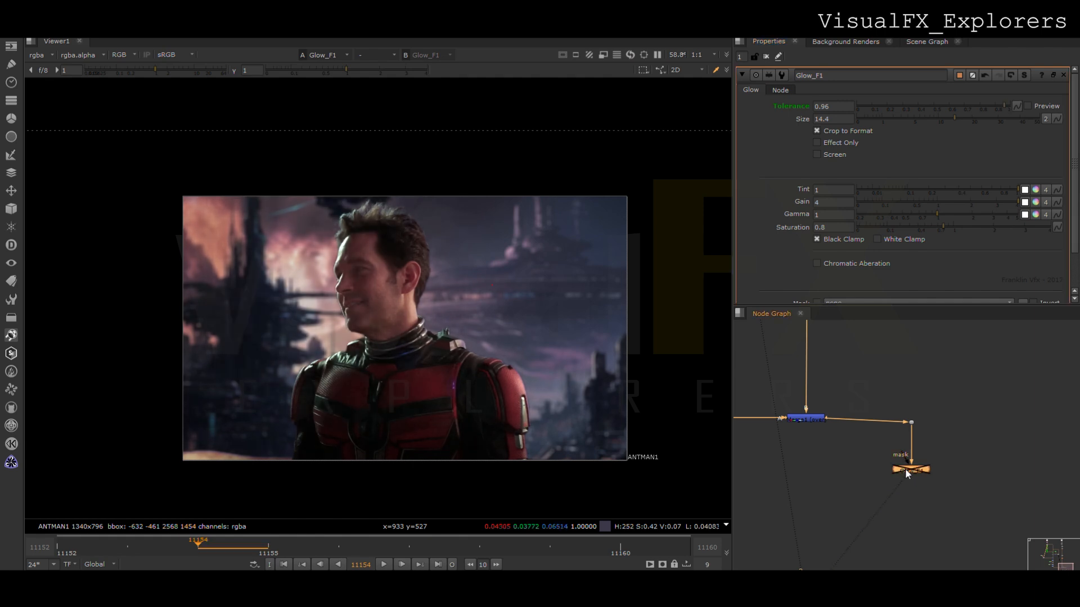
left_click_drag(957, 119, 1021, 120)
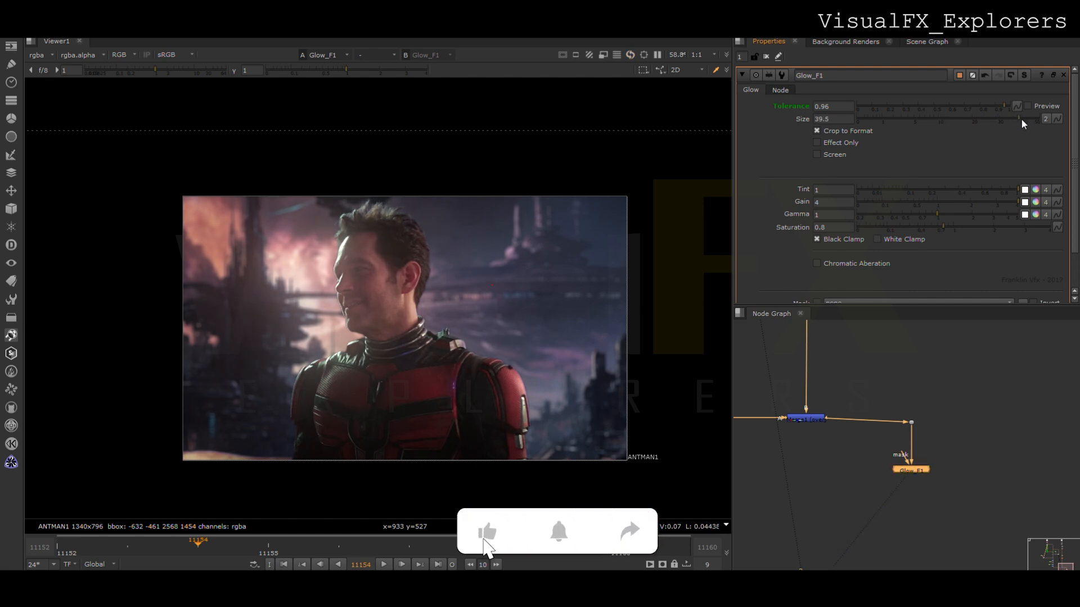
left_click_drag(980, 106, 1004, 106)
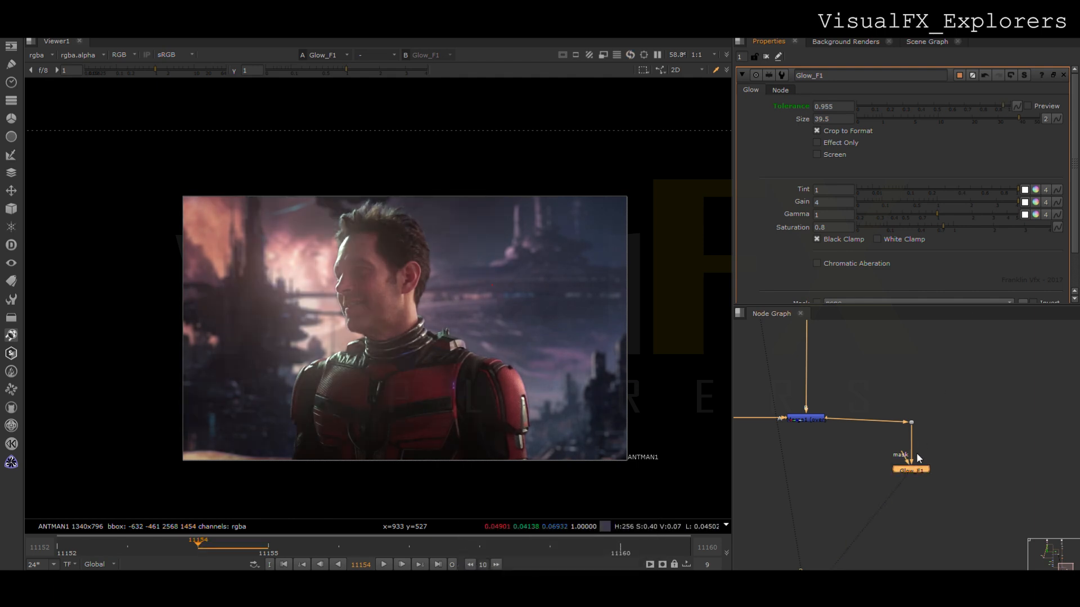
left_click_drag(1005, 104, 1004, 105)
- Connect a Crop node at the full 1340 by 796 format between the final glow and the Viewer
scroll(383, 407, "up", 2)
scroll(923, 494, "down", 3)
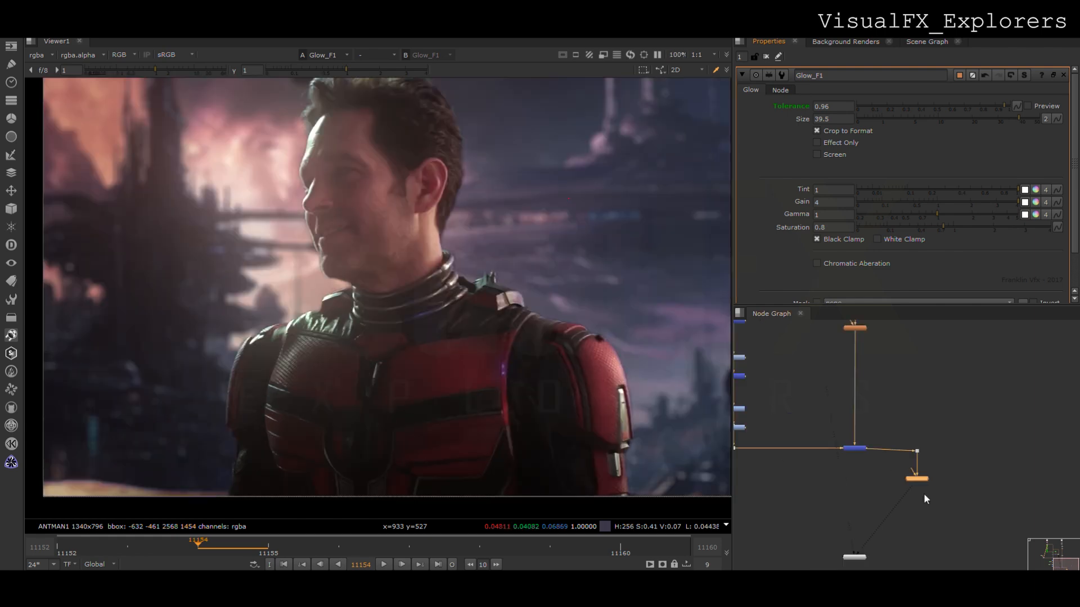
left_click(897, 512)
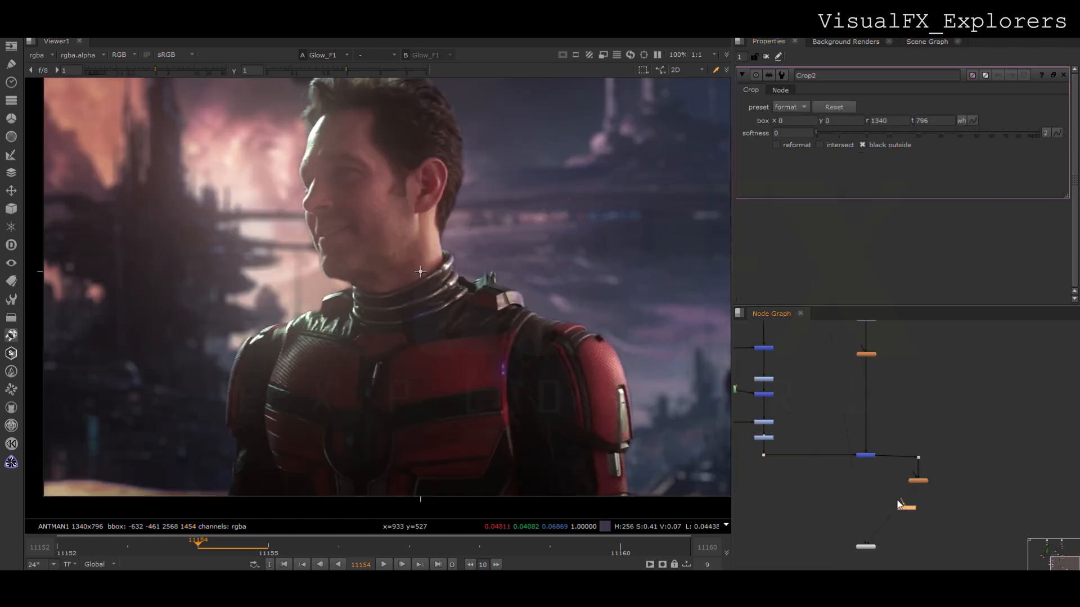
scroll(427, 357, "up", 2)
scroll(402, 355, "up", 1)
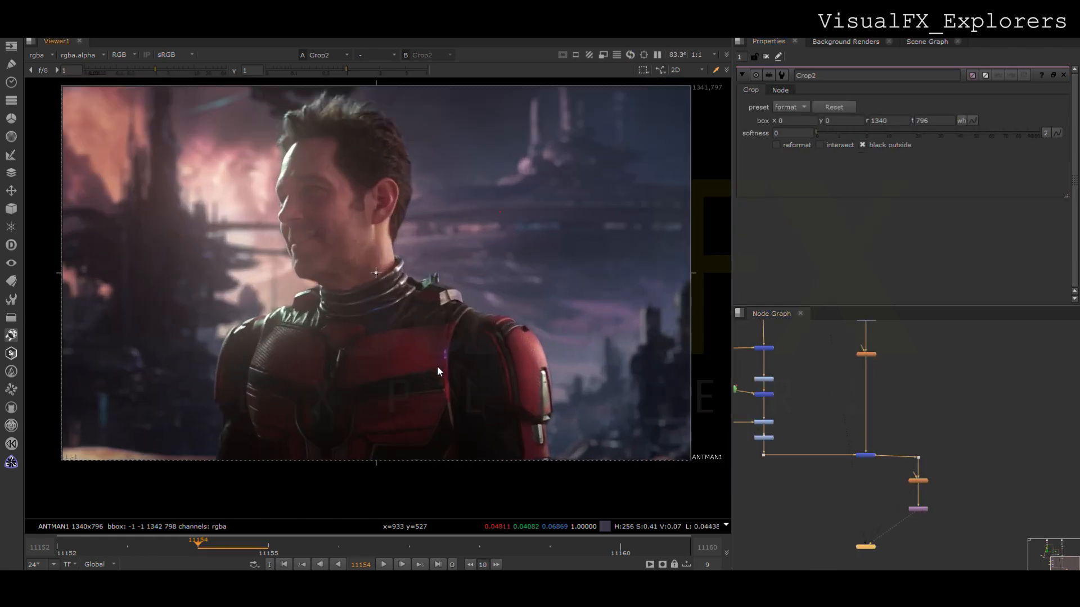
- Move the final merge, glow and Crop nodes down the graph to make room on the actor branch
scroll(499, 315, "up", 5)
scroll(499, 314, "down", 3)
scroll(856, 440, "down", 1)
scroll(374, 361, "down", 2)
left_click_drag(767, 446, 963, 571)
left_click_drag(866, 454, 866, 496)
- Try a KillOutline node at the end of the actor branch with its erode size set to 0, and remove it
left_click(771, 470)
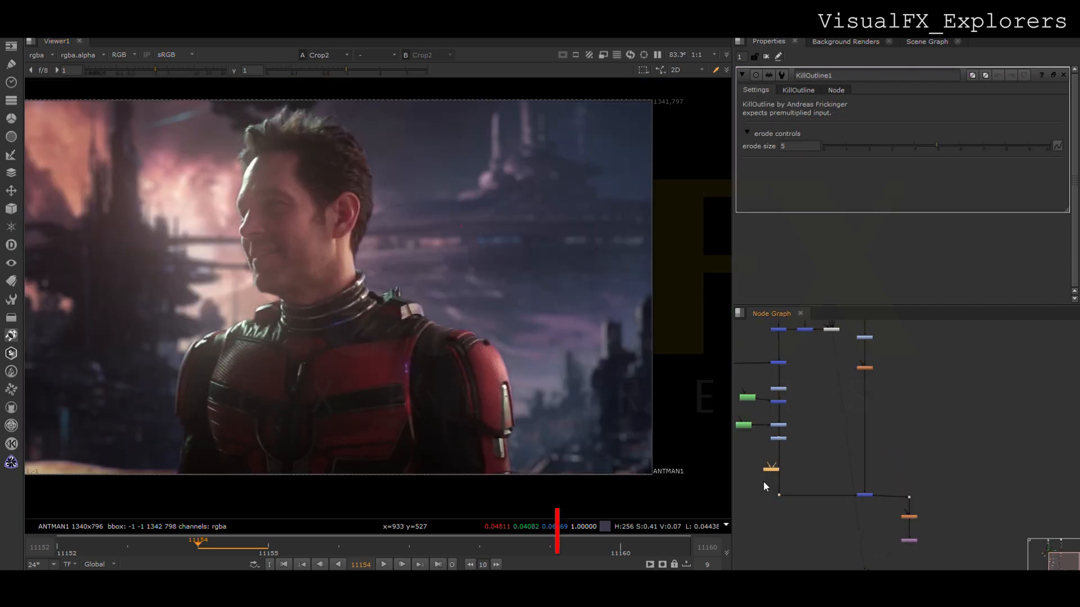
scroll(764, 481, "up", 3)
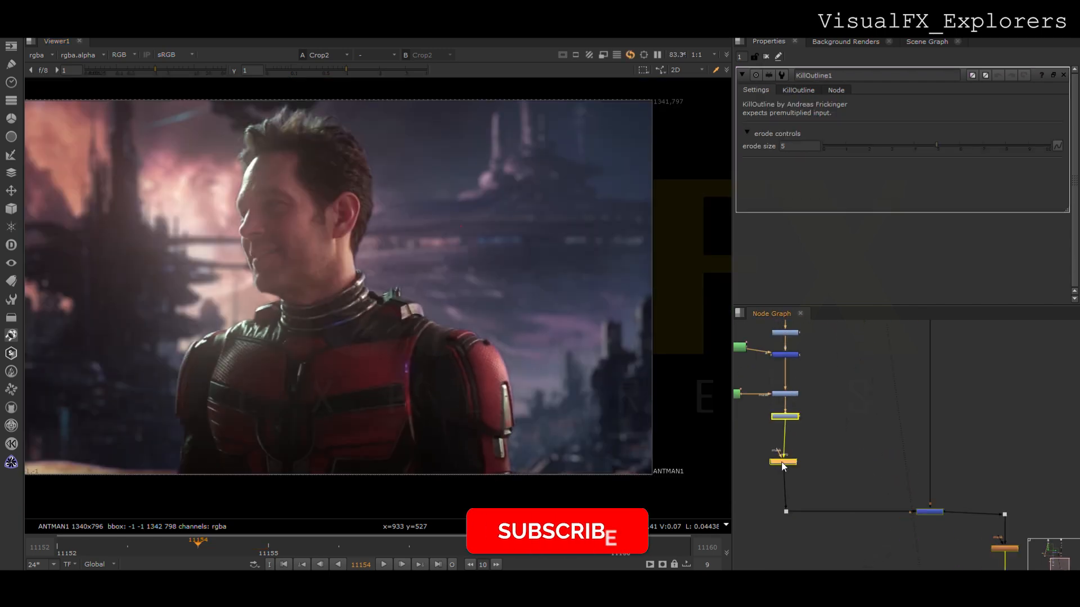
key("s")
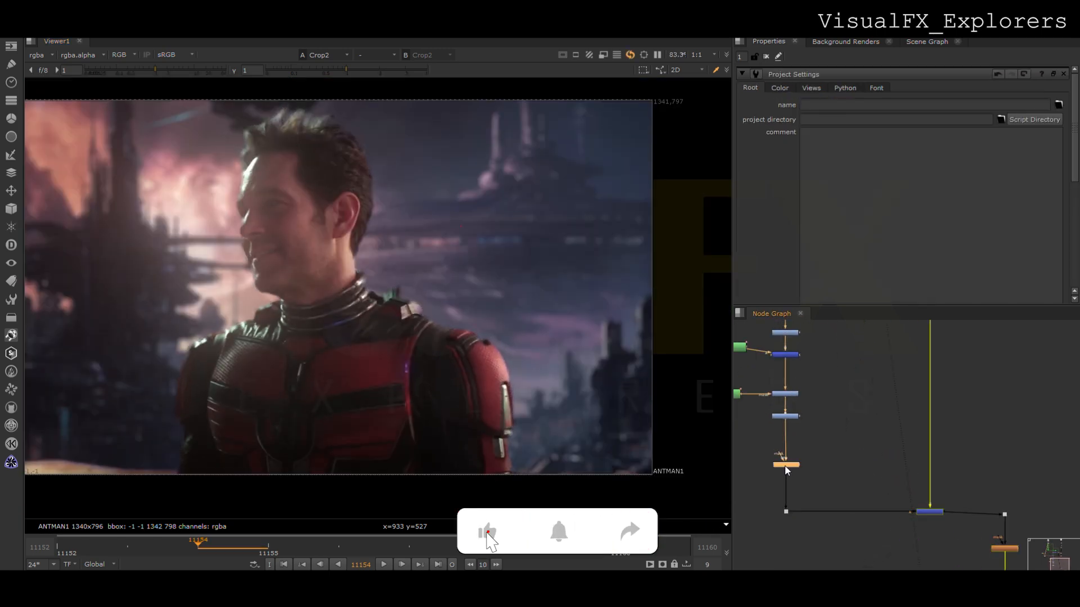
double_click(784, 464)
left_click_drag(928, 147, 832, 146)
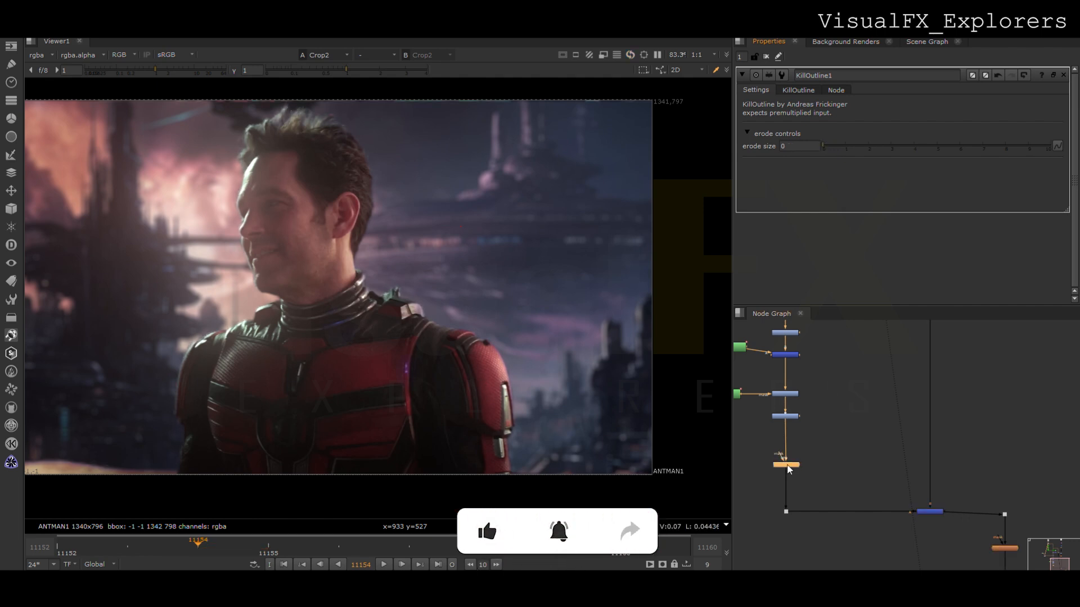
key("Delete")
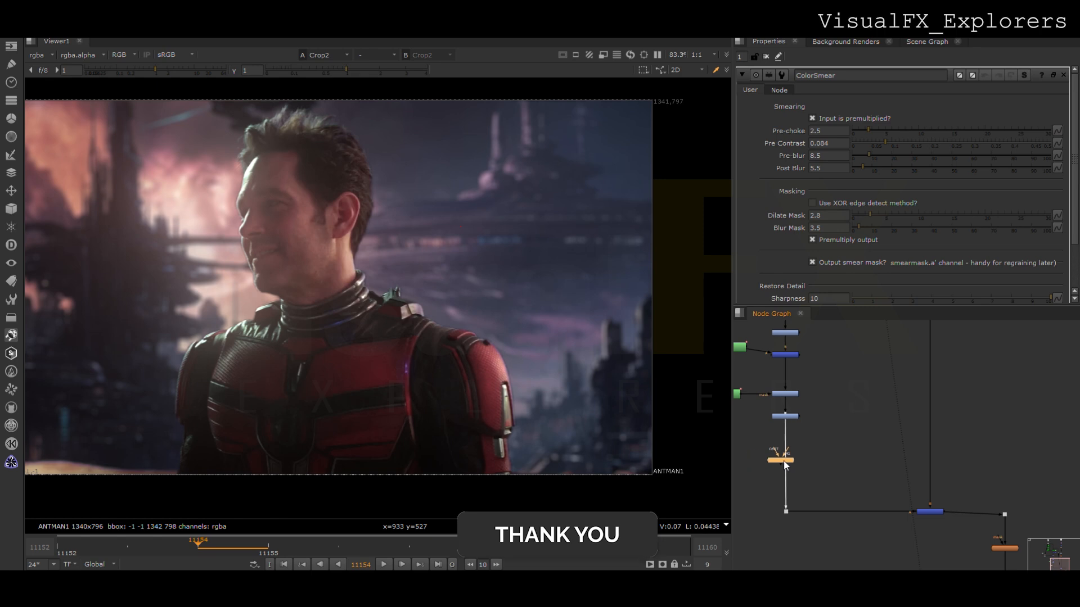
- Insert a ColorSmear node at the end of the actor branch with Pre-choke 0.4 and Pre Contrast 0.12
left_click_drag(784, 461, 785, 462)
left_click(892, 131)
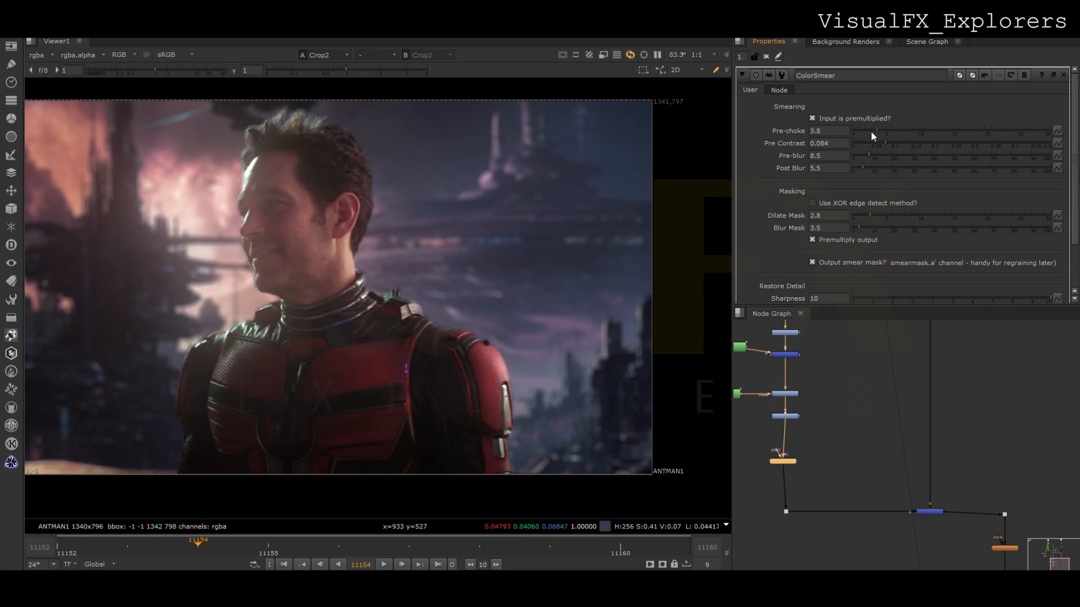
left_click_drag(862, 132, 854, 131)
left_click(899, 144)
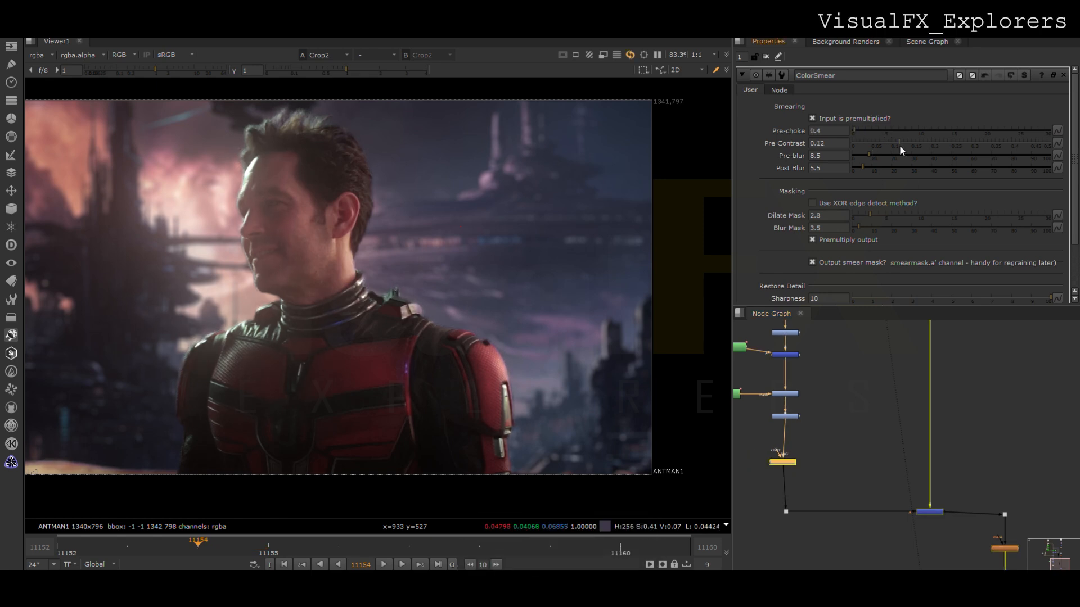
left_click_drag(781, 467, 785, 470)
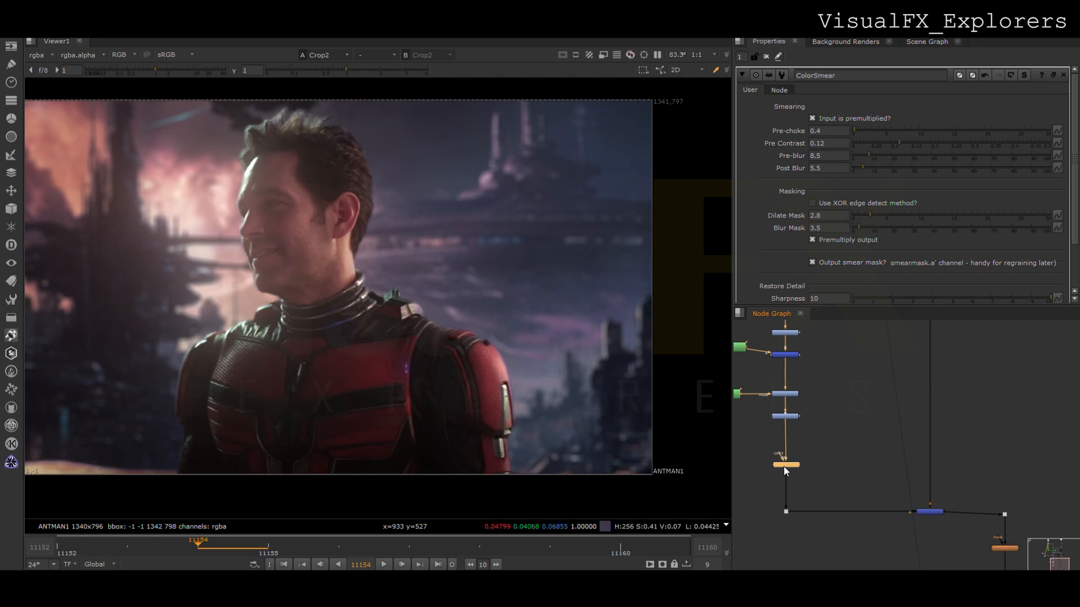
- Connect an Invert node to ColorSmear's mask input and add a Roto node feeding the Invert
left_click(821, 466)
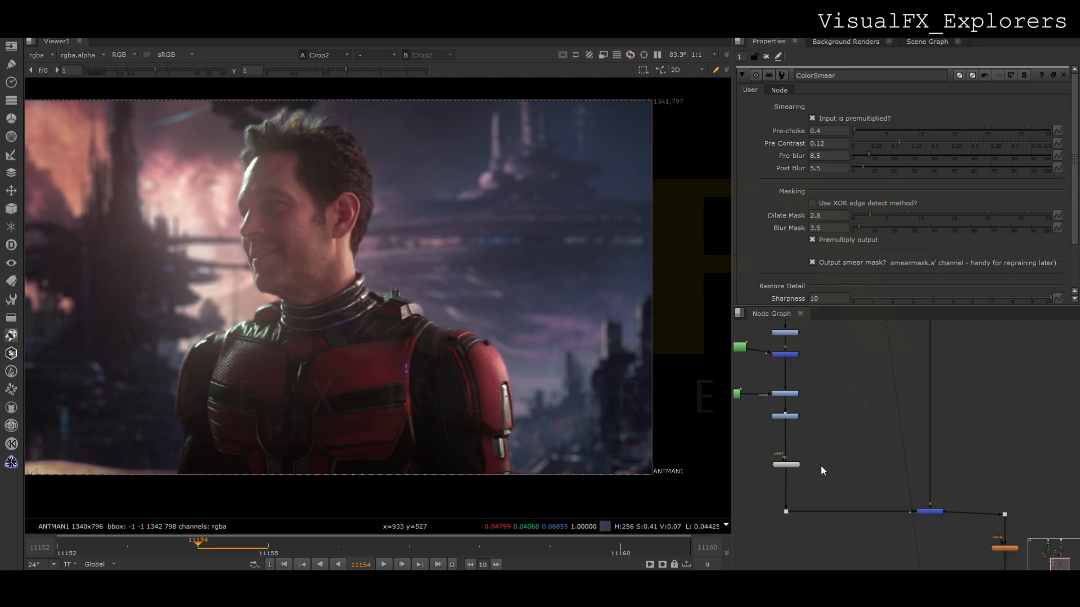
key("shift+i")
left_click_drag(814, 467, 832, 445)
left_click(836, 438)
key("o")
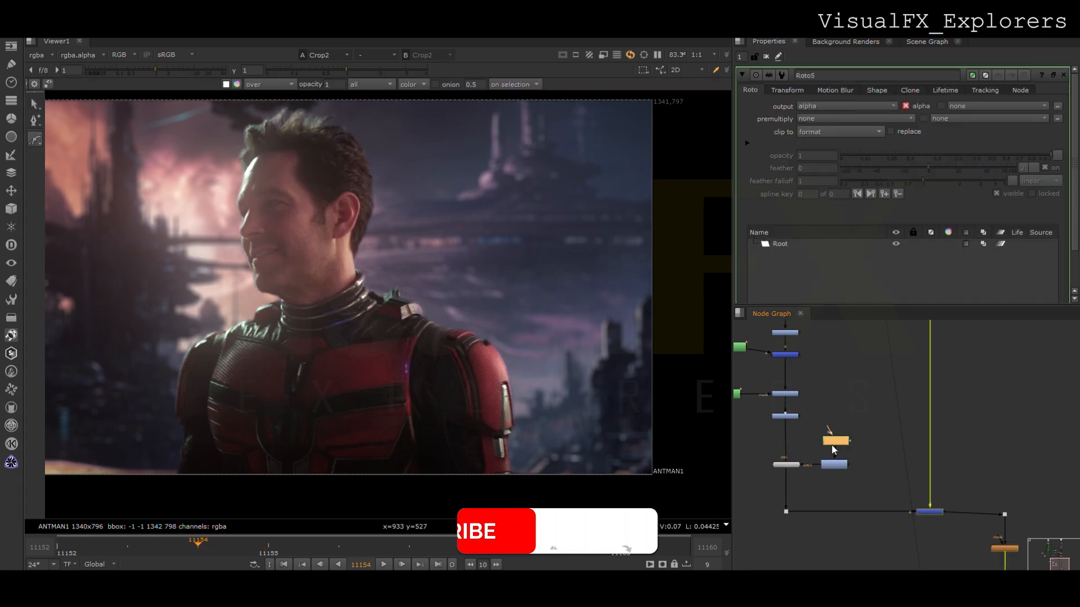
- Draw feathered Bezier shapes around the image-right shoulder and the back of the neck
left_click(533, 331)
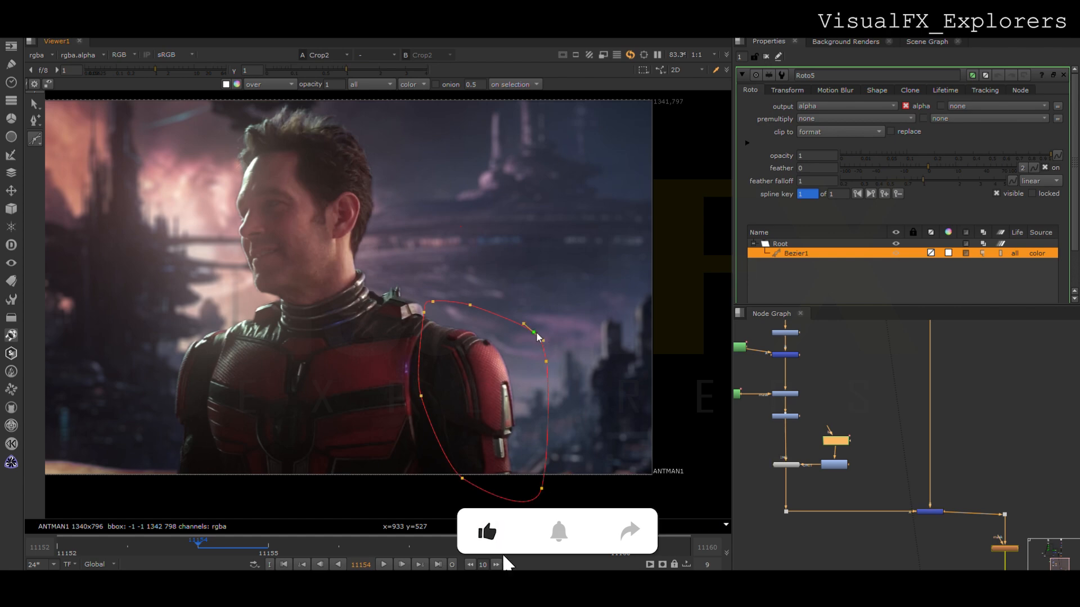
key("Return")
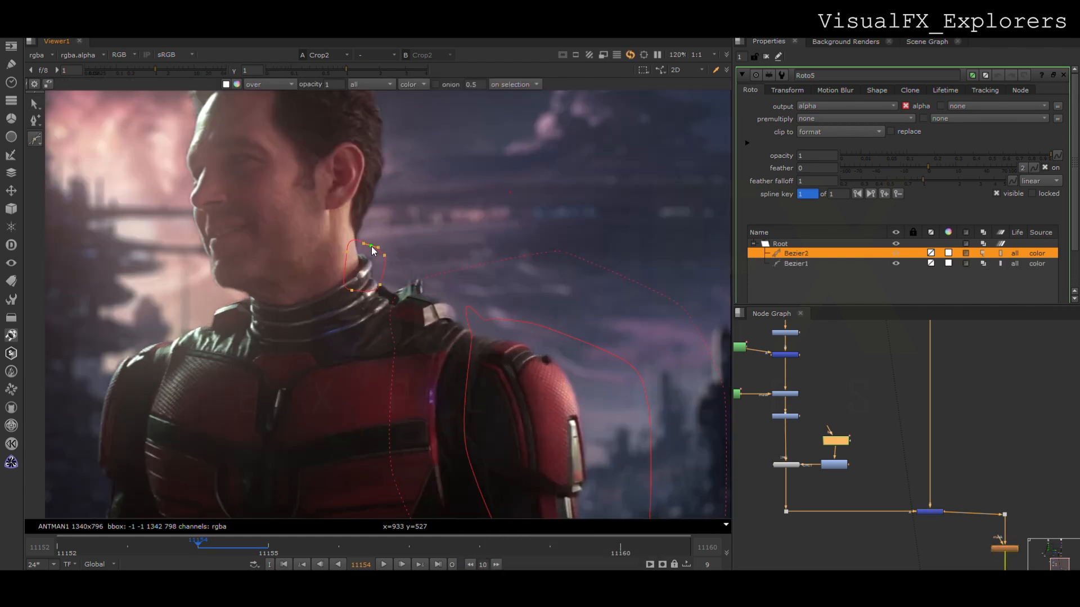
key("Return")
key("e")
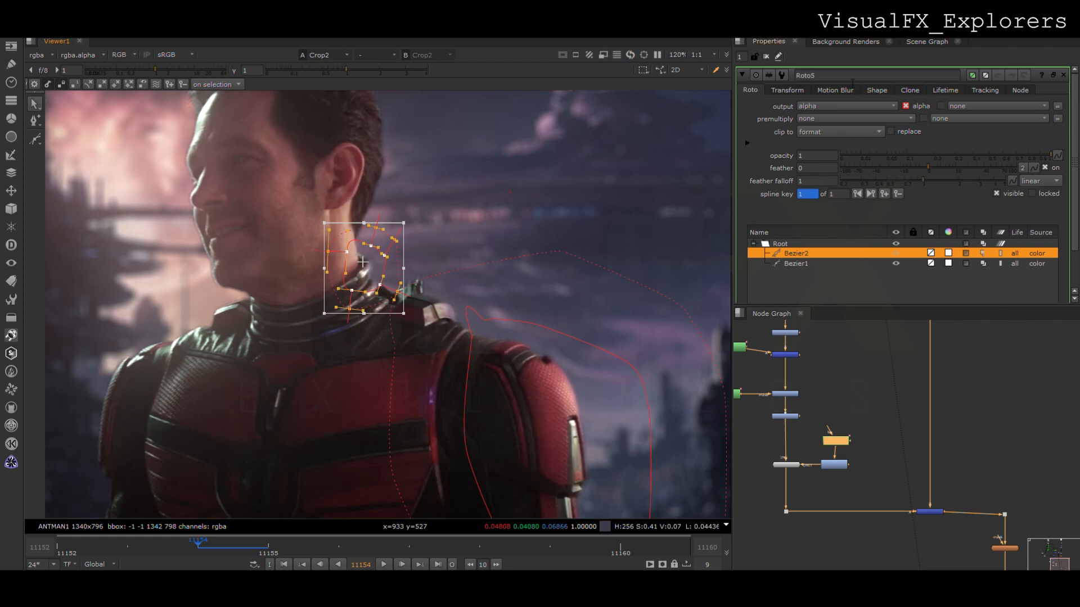
- Check the frame range in the project settings and fit the whole composite in the Viewer
left_click(872, 390)
key("s")
scroll(846, 242, "down", 5)
double_click(836, 244)
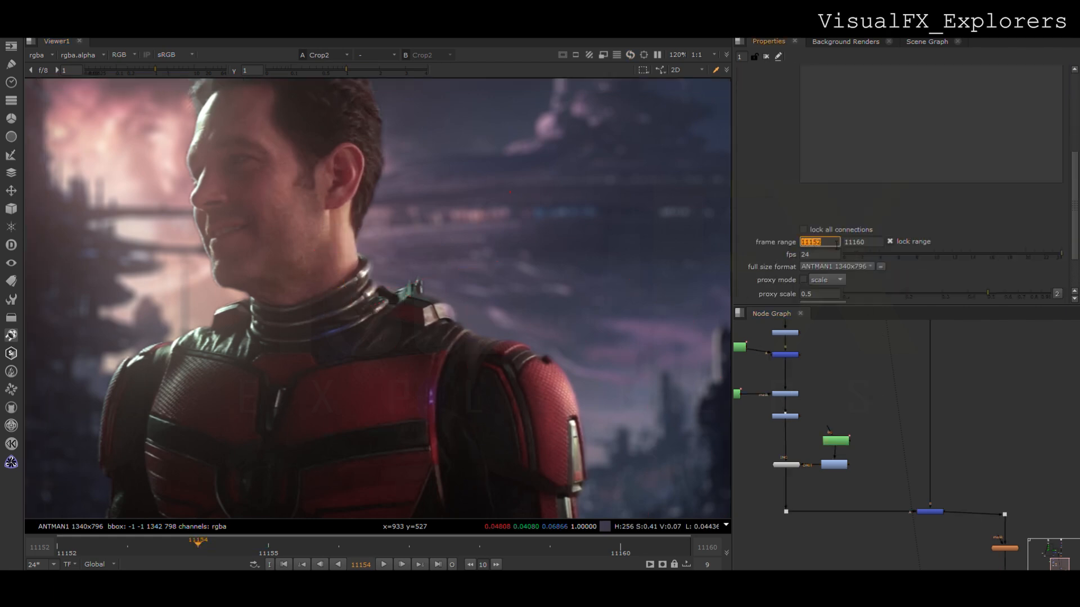
left_click(107, 529)
scroll(893, 368, "up", 4)
scroll(893, 369, "down", 5)
middle_click_drag(889, 435, 889, 404)
left_click(979, 459)
key("f")
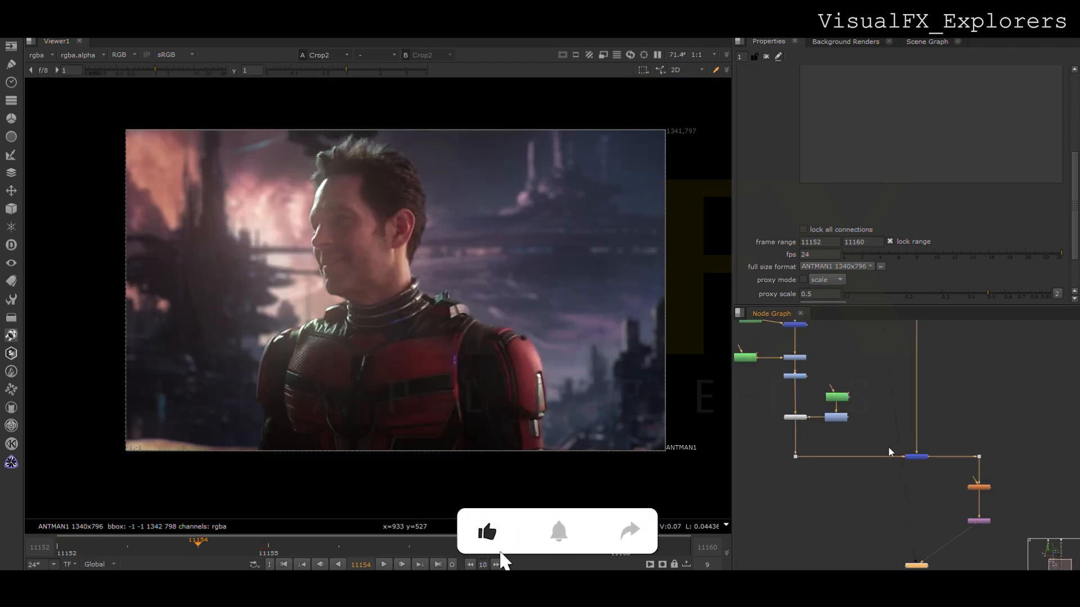
- Draw a Bezier shape along the front edge of the face in the ColorSmear mask's Roto node and feather it
scroll(818, 399, "up", 2)
double_click(844, 396)
left_click(35, 138)
left_click(309, 193)
left_click(297, 222)
left_click_drag(304, 281, 310, 290)
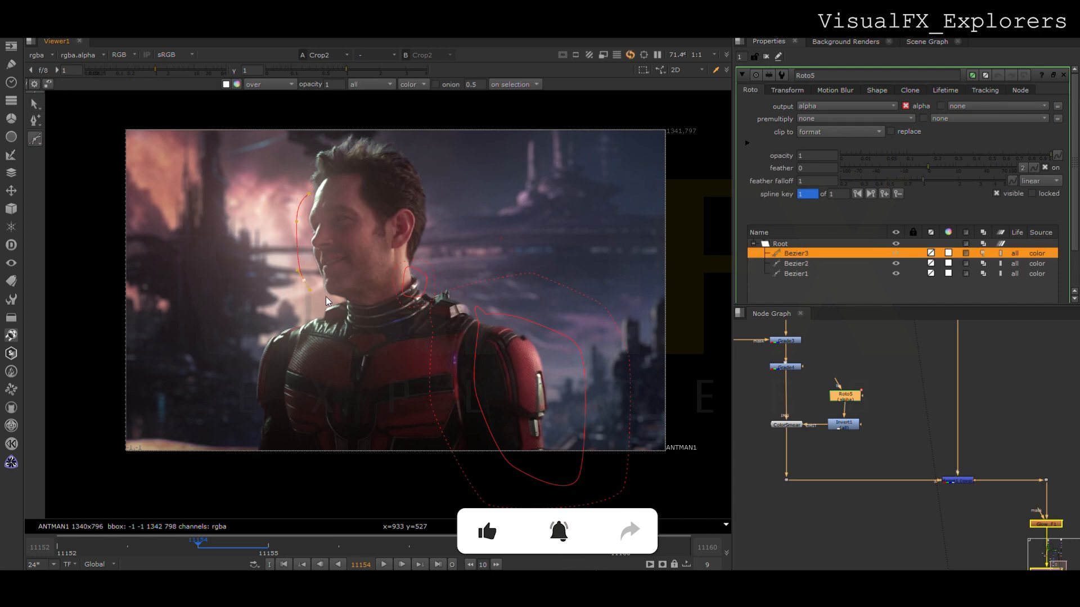
left_click(308, 194)
left_click_drag(269, 173, 390, 336)
key("e")
key("e")
key("e")
key("e")
- Keyframe the face and neck roto shapes on the first and last frames to follow the actor's movement
left_click(364, 246)
key("ctrl+a")
key("Home")
left_click_drag(323, 268, 335, 261)
key("End")
left_click(482, 256)
left_click_drag(335, 194, 310, 232)
- Toggle the ColorSmear node to compare the actor's edges on the last frame
left_click(766, 57)
left_click(795, 426)
key("s")
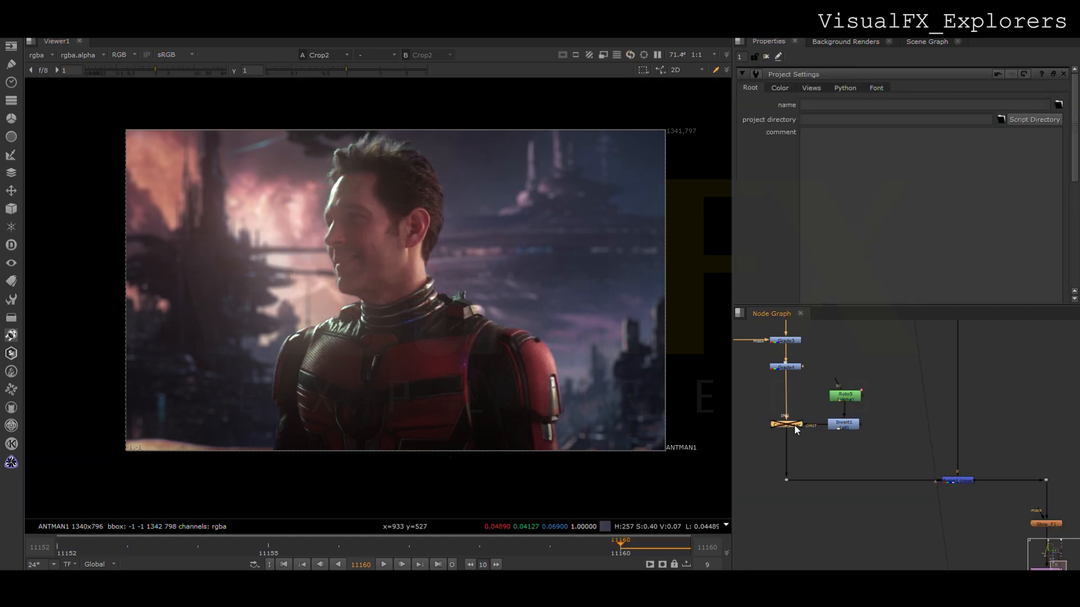
key("d")
- Draw a feathered Bezier shape around the image-left shoulder and arm in the ColorSmear mask's Roto node
double_click(846, 396)
left_click(272, 471)
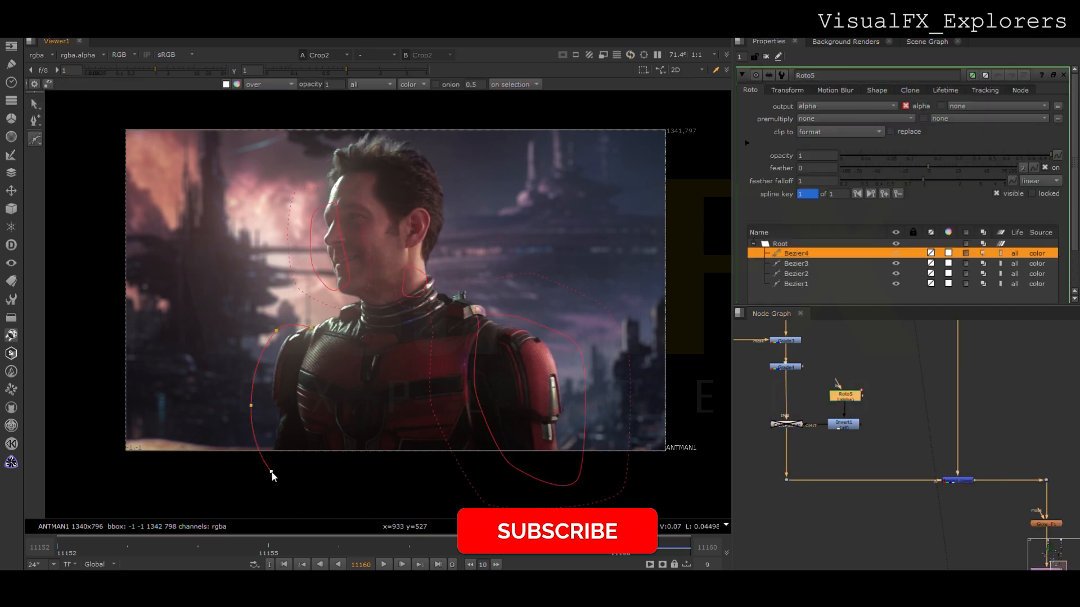
left_click_drag(206, 303, 345, 513)
key("e")
key("e")
key("e")
- Disable and re-enable ColorSmear repeatedly to judge the effect of the new shoulder mask
left_click(791, 426)
key("s")
key("d")
key("d")
key("d")
double_click(791, 427)
- Try to shift the selected shoulder, face and neck roto points together, and undo the changes
double_click(839, 399)
left_click_drag(415, 250, 228, 504)
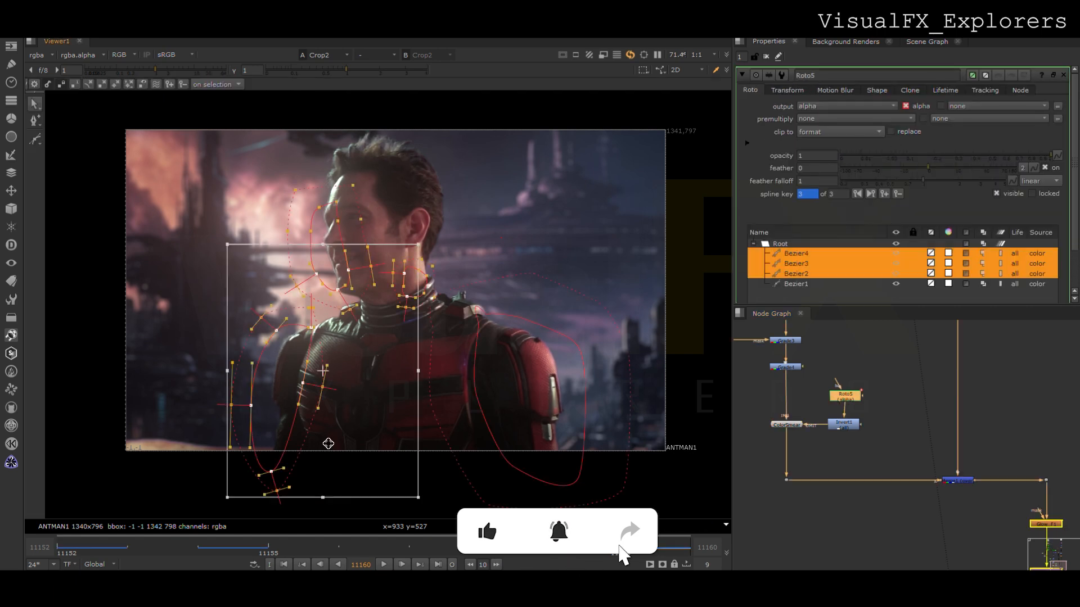
left_click_drag(317, 398, 278, 383)
key("ctrl+z")
key("ctrl+z")
- Reposition the image-left shoulder shape outward on frame 11160, adjust it on frame 11152, and close the Roto properties
left_click_drag(219, 301, 323, 482)
left_click_drag(274, 418, 240, 406)
left_click(389, 405)
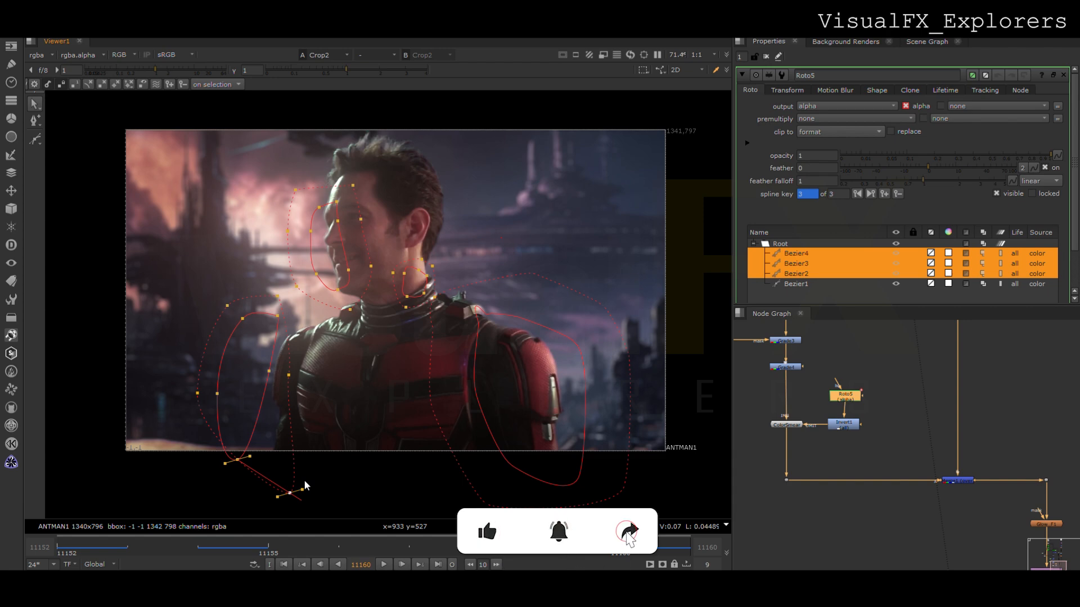
left_click(370, 501)
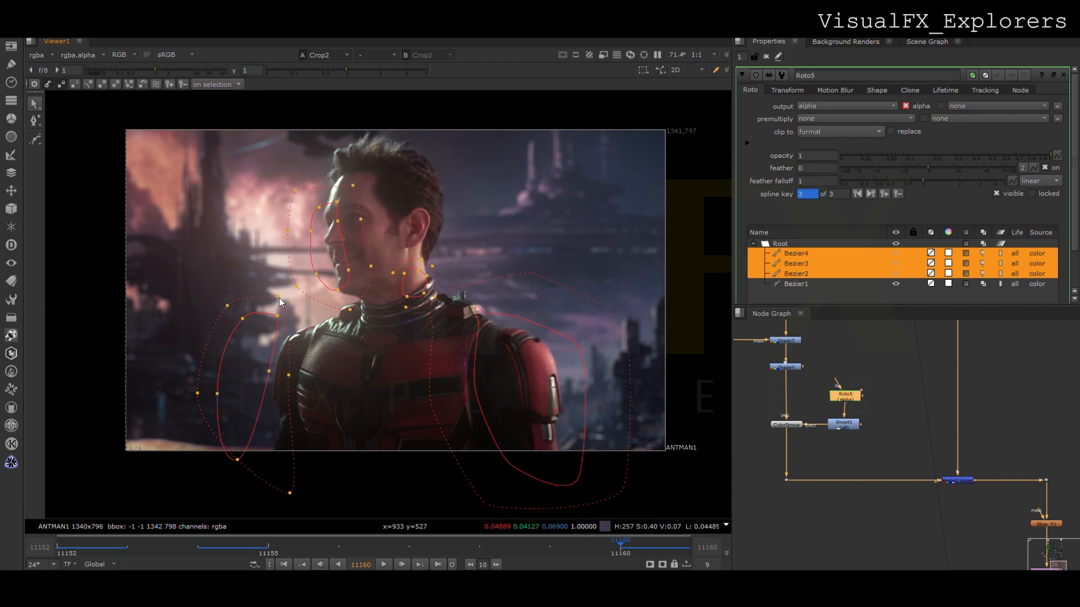
left_click_drag(156, 277, 378, 494)
left_click(61, 546)
left_click_drag(259, 383, 245, 387)
left_click(766, 56)
- Move the final merge and its downstream nodes lower to leave space beneath ColorSmear
scroll(498, 423, "down", 2)
scroll(501, 420, "up", 2)
scroll(952, 450, "down", 2)
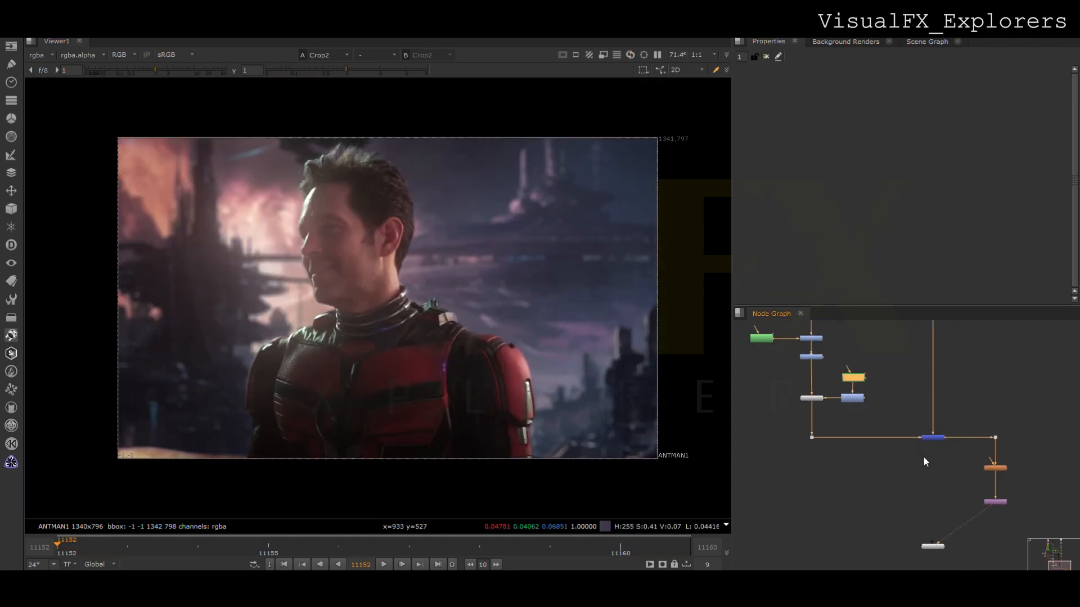
left_click_drag(754, 432, 1013, 554)
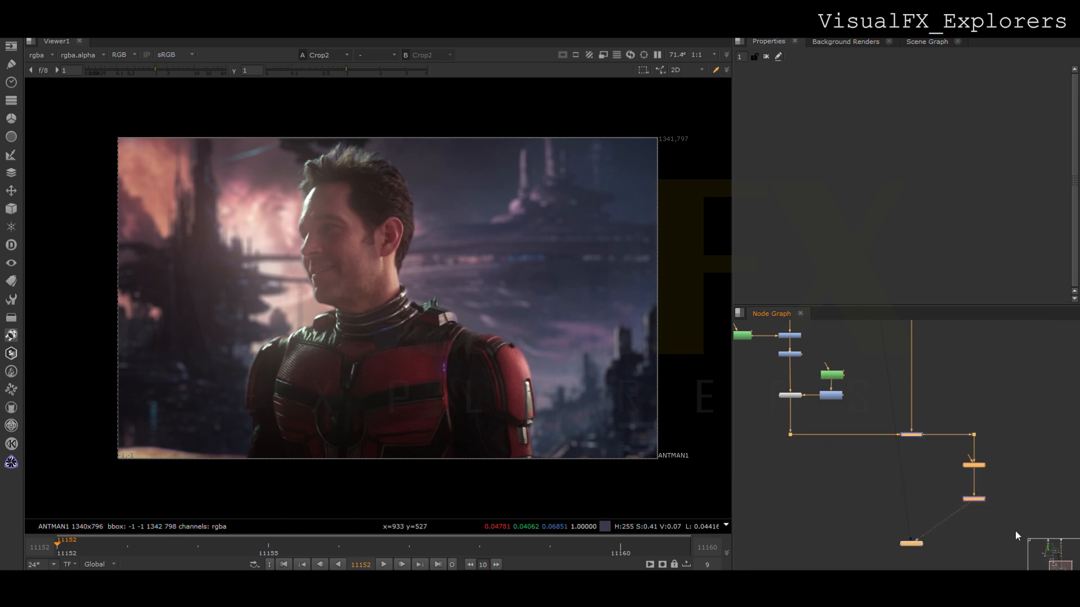
left_click_drag(1014, 417, 745, 557)
left_click_drag(923, 439, 924, 481)
left_click(760, 433)
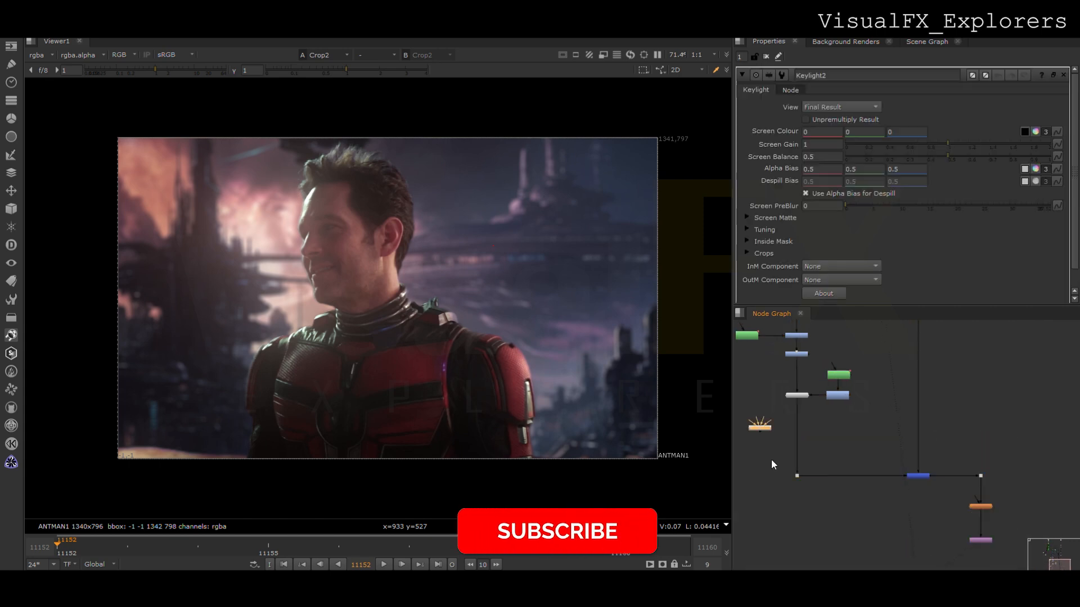
key("Tab")
key("Return")
key("Delete")
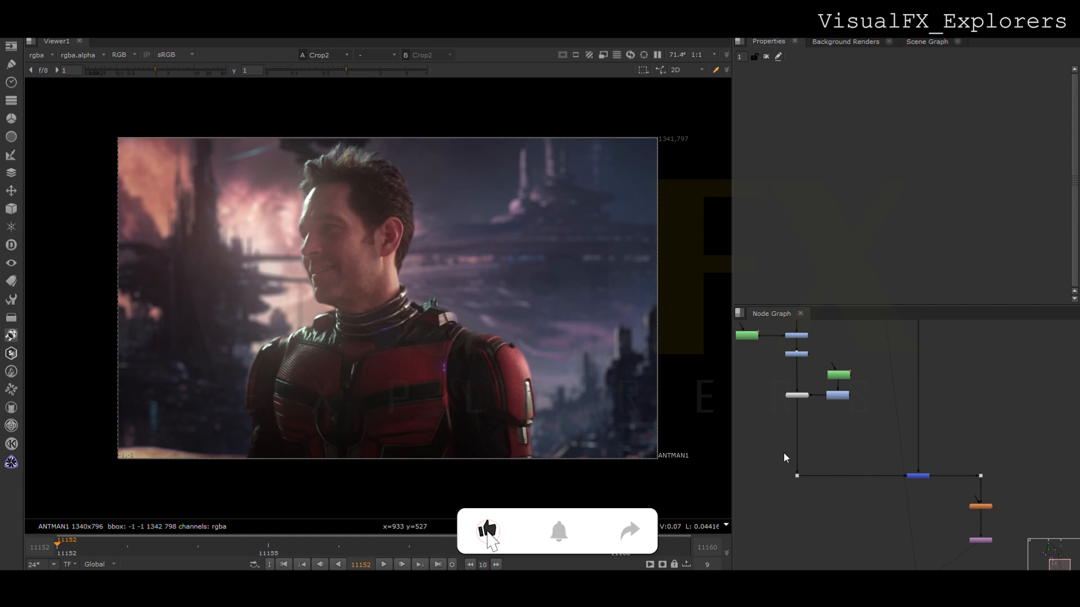
- Insert a LightWrap node below ColorSmear and connect its background input to a new dot on the city branch
key("Tab")
key("Return")
left_click_drag(766, 478, 797, 444)
left_click_drag(918, 398, 918, 441, "ctrl")
left_click_drag(792, 435, 918, 442)
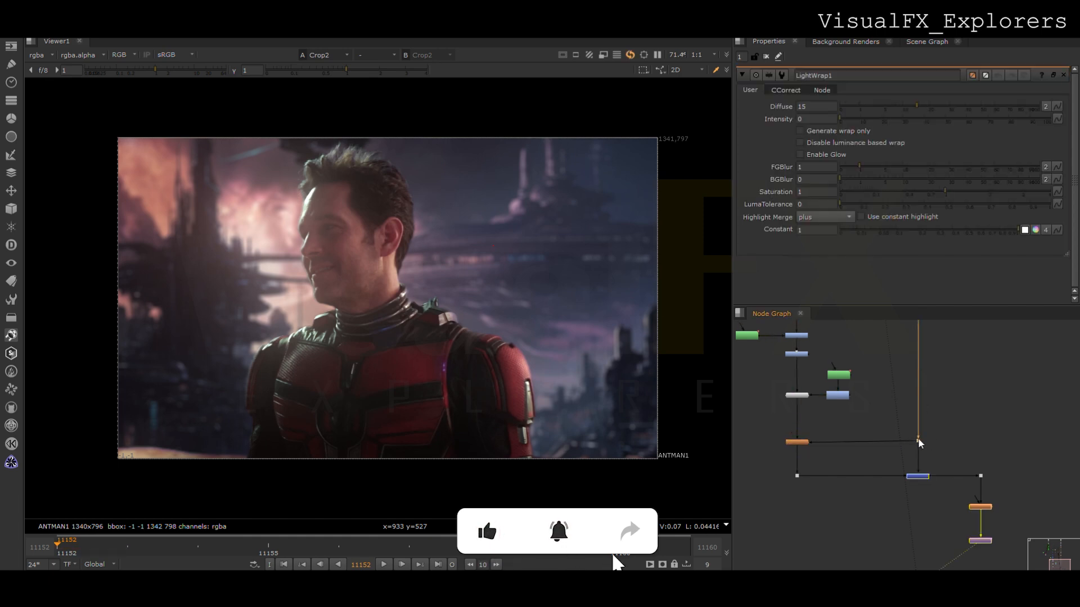
- Set the LightWrap's Diffuse to 47 and Intensity to 8.5, toggling the node to compare the result
left_click_drag(917, 105, 857, 118)
key("d")
key("d")
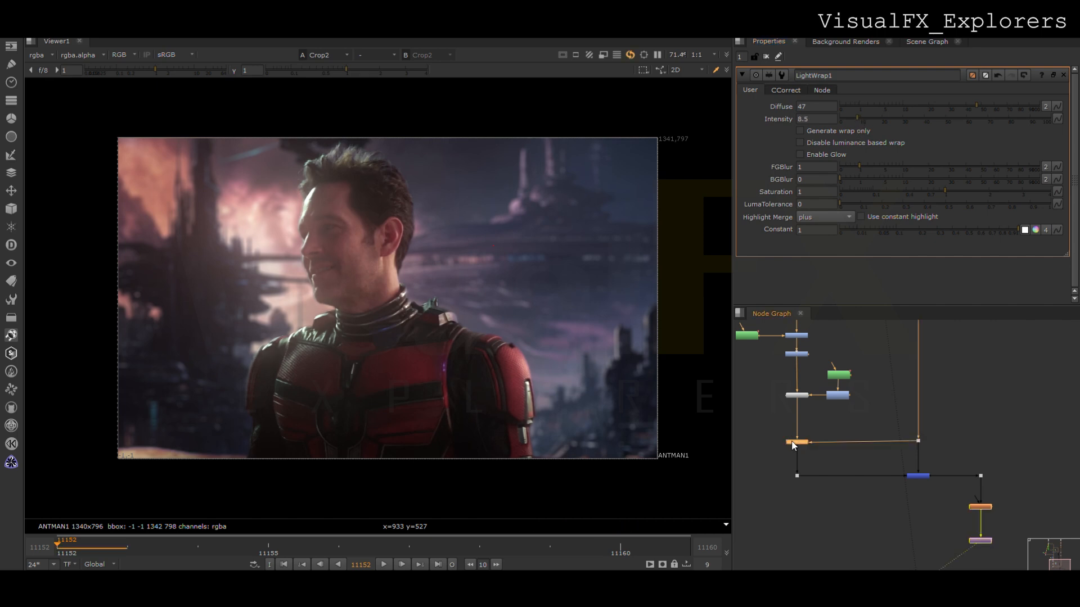
key("d")
- Stack the final glow and Crop nodes directly under the final merge and delete the spare dot
left_click(987, 507)
middle_click_drag(991, 501, 991, 437)
left_click_drag(1005, 400, 946, 523)
left_click_drag(982, 445, 920, 467)
left_click_drag(936, 423, 896, 444)
key("Delete")
middle_click_drag(953, 504, 935, 444)
left_click_drag(907, 406, 907, 379)
left_click(905, 463)
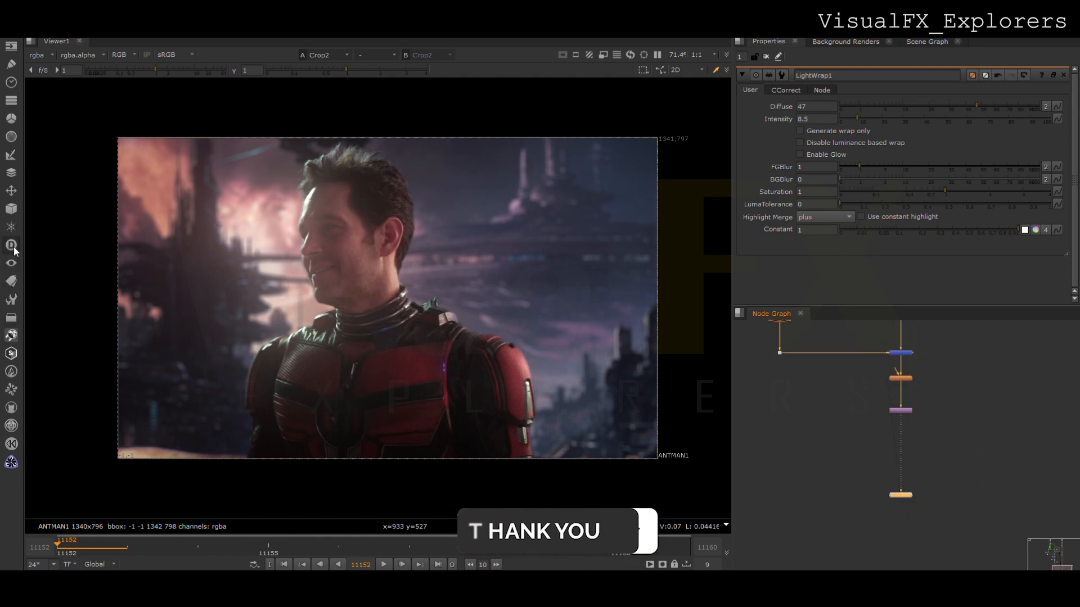
- Branch a second Glow_F node off the final glow, view it and adjust its glow settings
left_click(58, 353)
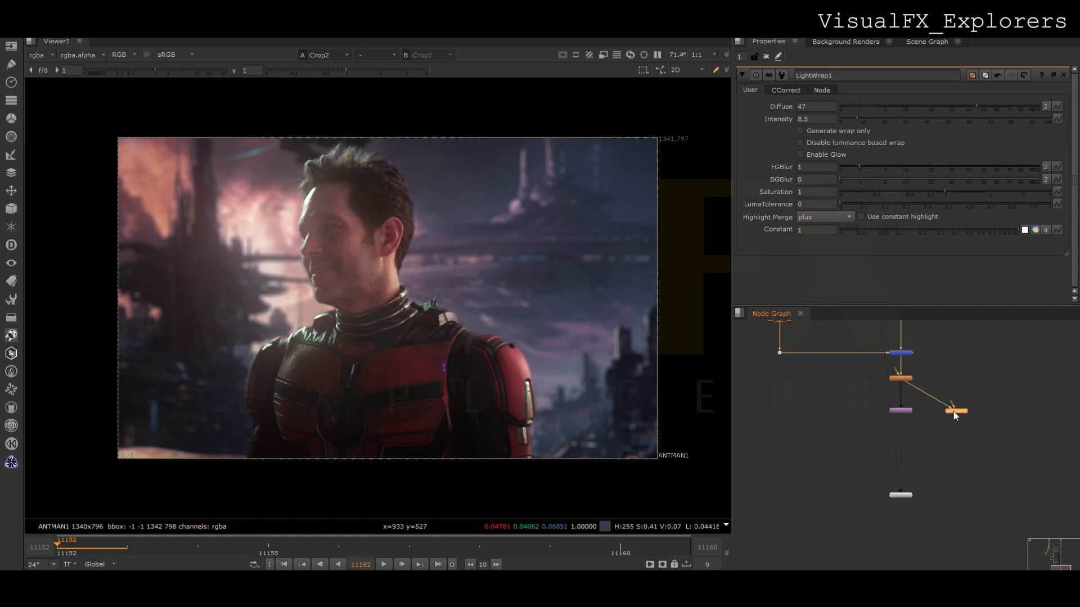
key("1")
double_click(954, 412)
left_click_drag(918, 121, 962, 106)
- Move the Crop node aside and insert a Keymix node between the final glow and the Crop
left_click_drag(903, 411, 860, 499)
key("k")
left_click_drag(771, 456, 880, 437)
- Add a Blur node after the second Glow_F with its size set to 57
left_click(962, 433)
key("b")
left_click_drag(961, 433, 952, 430)
left_click_drag(940, 120, 976, 120)
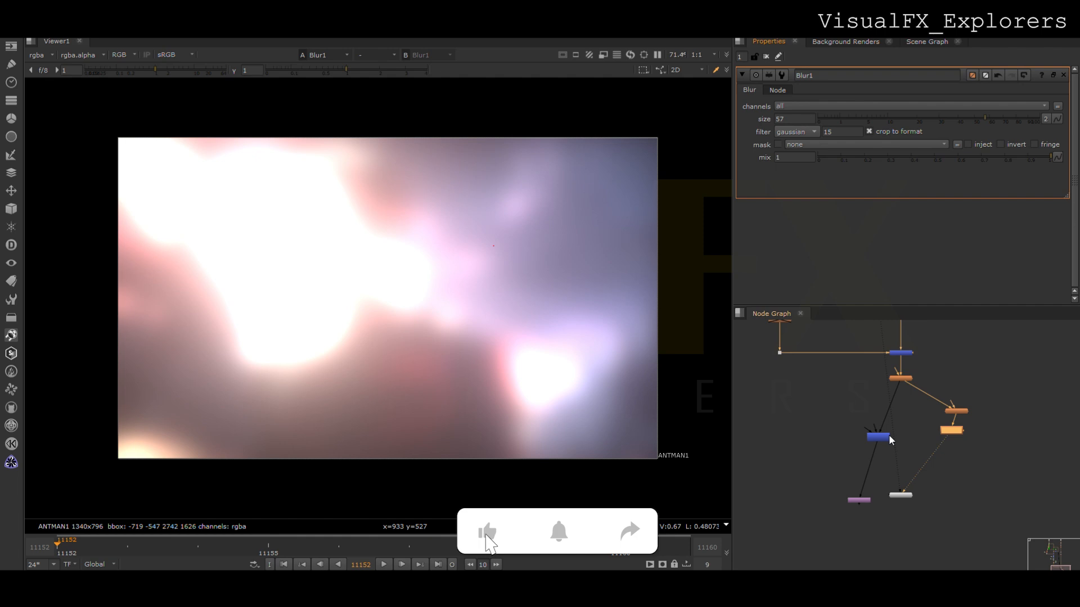
- Feed the second Glow_F from the background dot, and view the Keymix with the Blur as its second input
left_click_drag(913, 387, 900, 341)
left_click(779, 341)
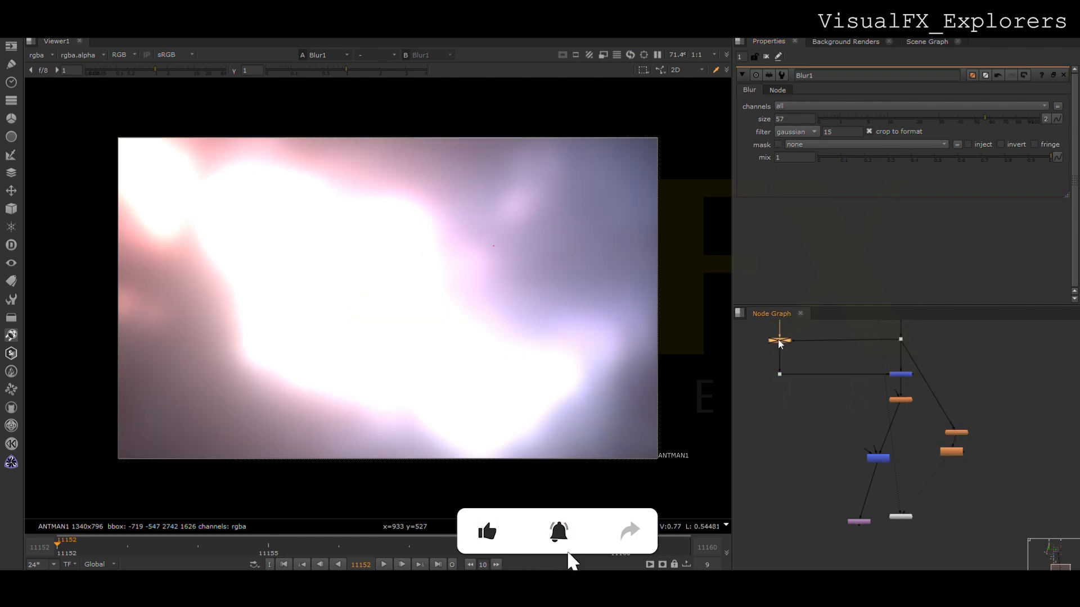
scroll(877, 455, "up", 3)
left_click_drag(875, 443, 924, 453)
key("1")
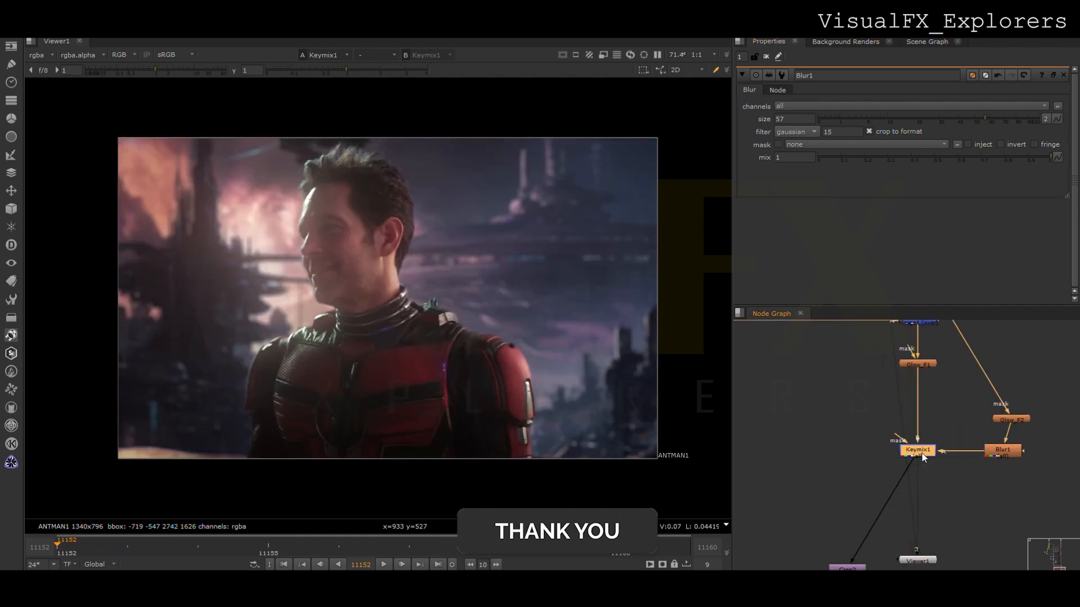
- Rearrange the Keymix and its neighbouring nodes below the final glow
scroll(923, 454, "down", 2)
middle_click_drag(923, 454, 882, 477)
left_click(738, 344)
middle_click_drag(821, 447, 853, 421)
scroll(852, 420, "down", 2)
scroll(851, 392, "up", 1)
scroll(852, 392, "up", 1)
left_click_drag(909, 465, 905, 465)
middle_click_drag(939, 493, 936, 517)
- Connect a Roto node to the Keymix mask and draw a closed Bezier shape around the image-right shoulder
left_click(857, 471)
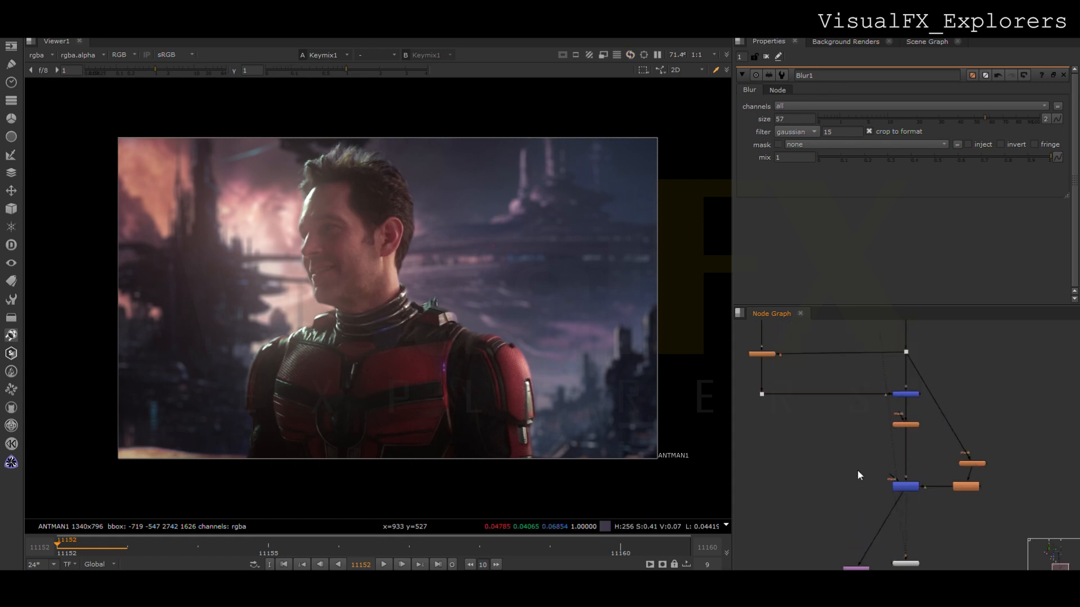
key("o")
left_click_drag(459, 299, 479, 301)
left_click_drag(526, 318, 538, 331)
left_click_drag(561, 386, 564, 409)
left_click_drag(564, 471, 560, 483)
left_click_drag(529, 474, 518, 454)
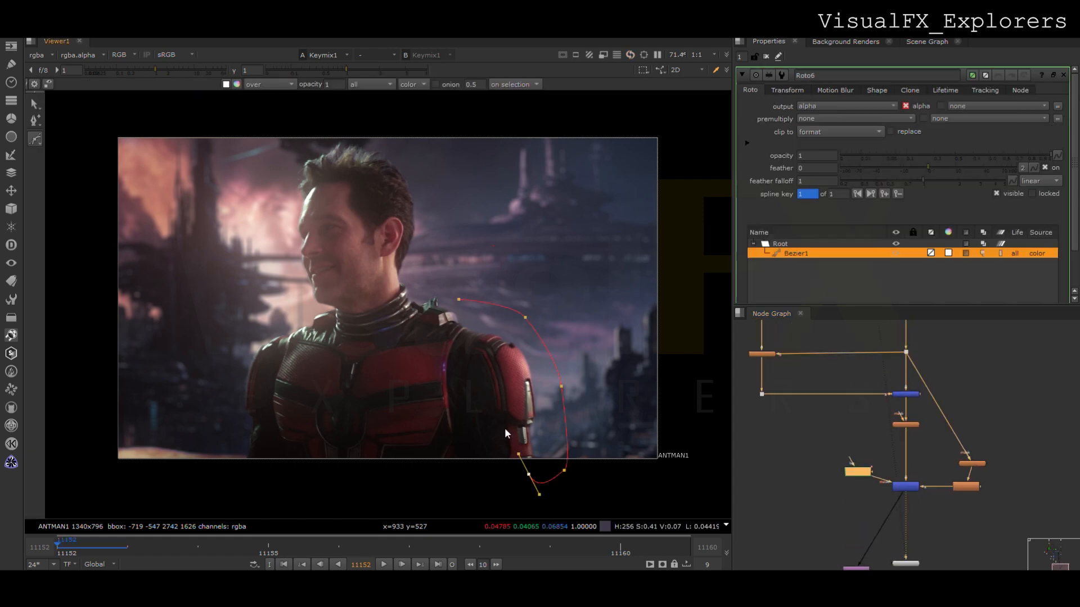
left_click(458, 299)
- Extend the Bezier's upper points beside the head to the top of the frame, and feather the whole shape outward
left_click_drag(451, 299, 404, 162)
left_click_drag(411, 305, 366, 261)
left_click_drag(458, 299, 452, 155)
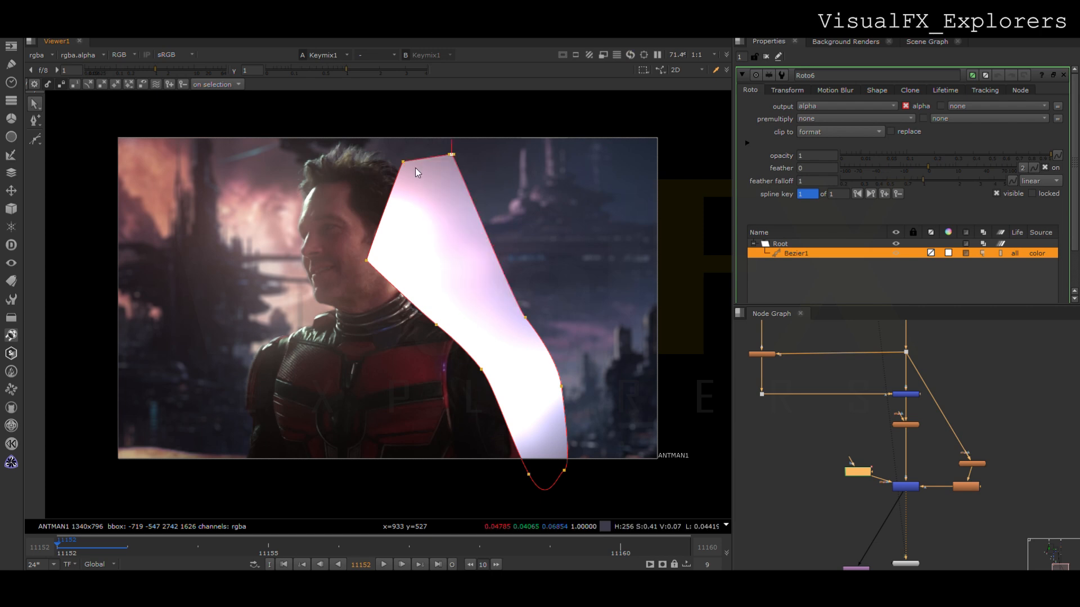
key("ctrl+a")
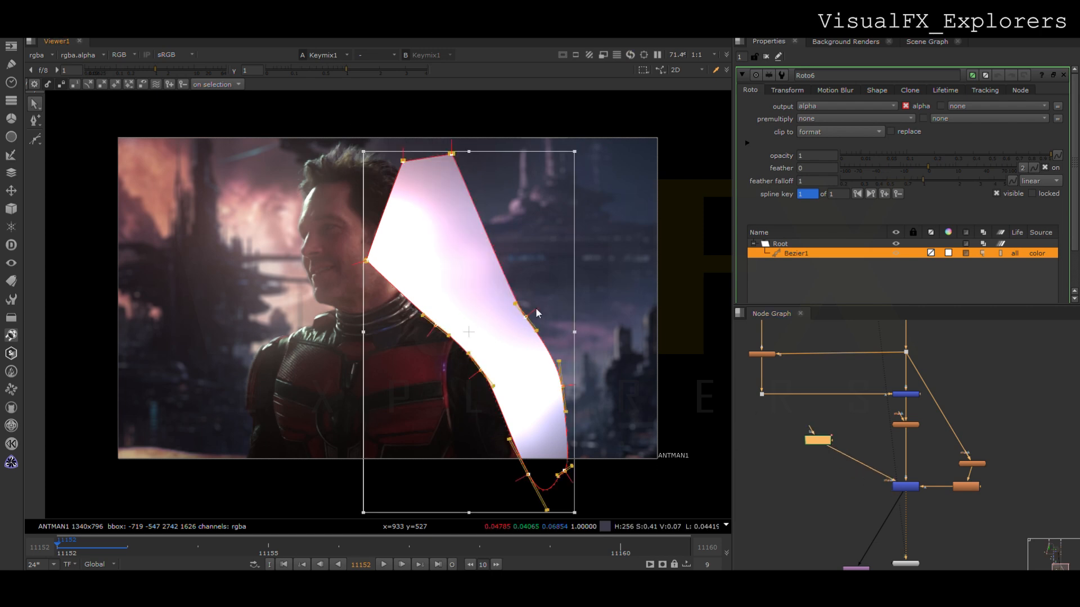
left_click_drag(537, 308, 566, 285)
left_click(295, 280)
left_click_drag(318, 280, 349, 278)
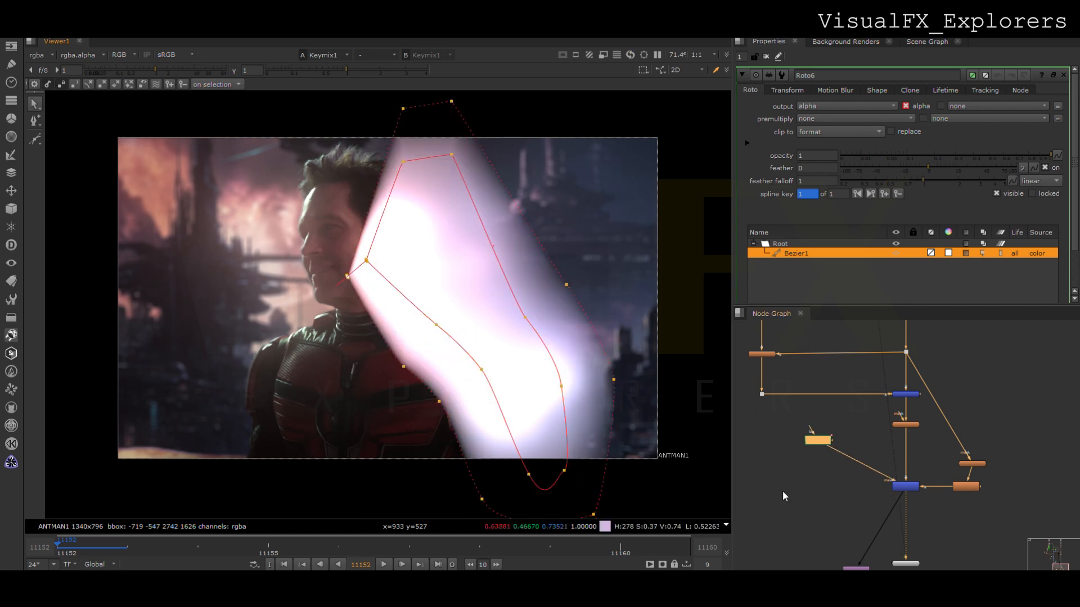
- Lower the Keymix mix to 0.005 and insert a Blur node between the Roto and the Keymix mask
double_click(905, 486)
left_click_drag(878, 131, 834, 128)
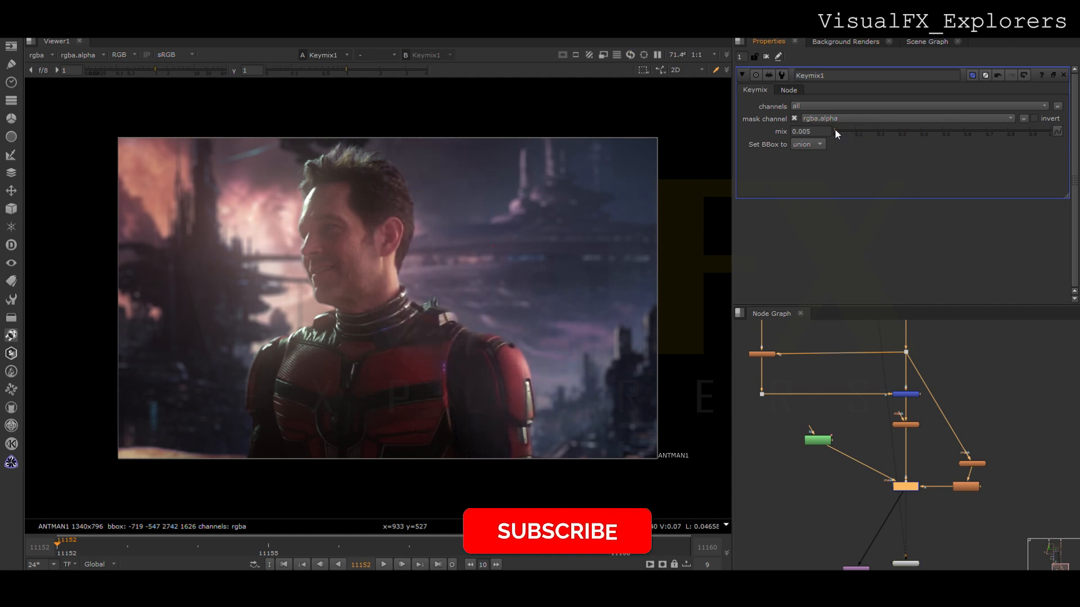
left_click(832, 467)
key("b")
mouse_move(832, 468)
left_mouse_down()
mouse_move(844, 457)
mouse_move(822, 481)
left_mouse_up()
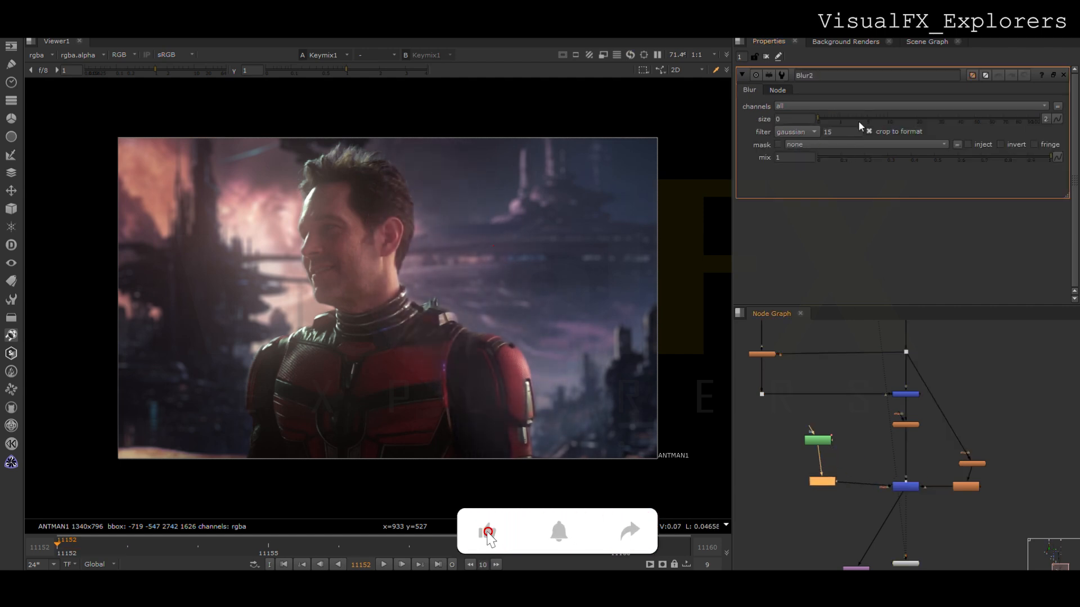
double_click(906, 486)
left_click_drag(838, 130, 836, 130)
- Insert a Merge after the mask Blur, connect its other input to a new dot on the foreground line, and change its operation
left_click(823, 481)
key("m")
left_click_drag(823, 499, 859, 481)
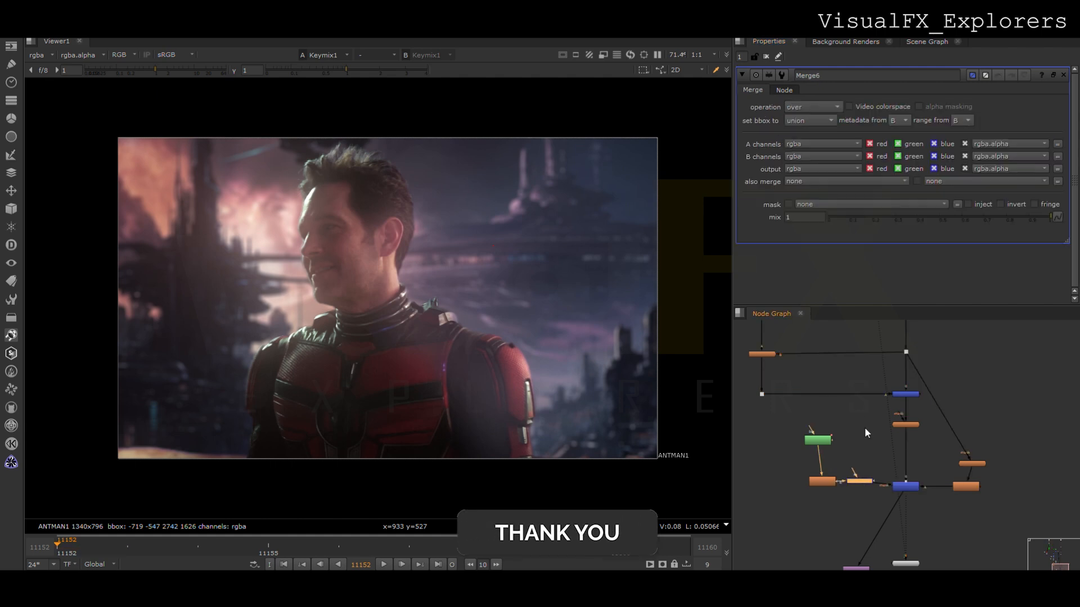
left_click_drag(827, 394, 848, 395, "ctrl")
left_click_drag(859, 472, 848, 393)
left_click(860, 482)
left_click(816, 108)
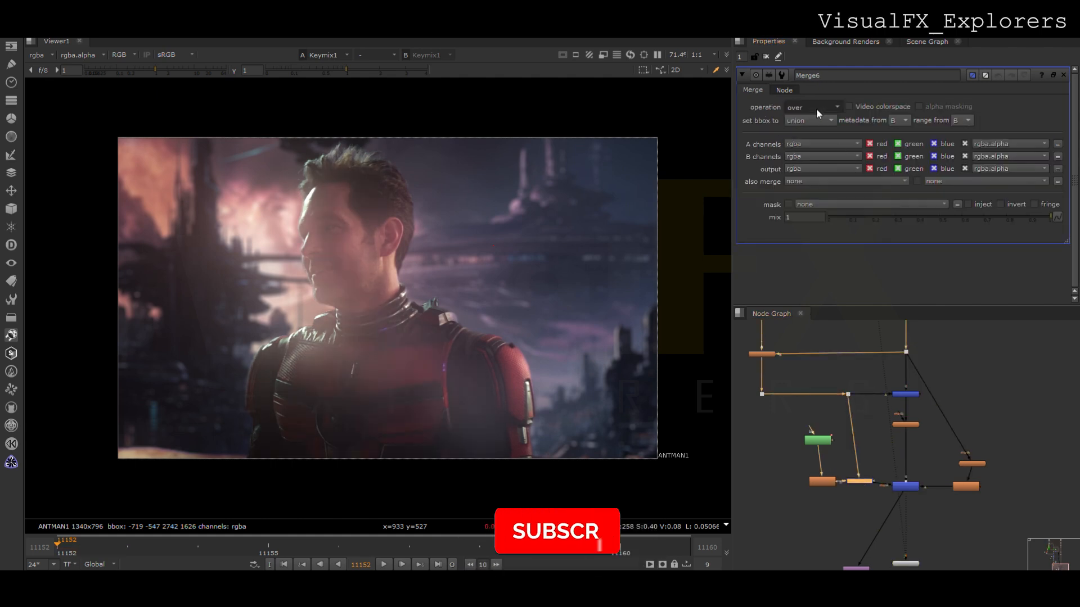
left_click(812, 191)
- Refine the Roto shape's points around the neck and lower arm, and fine-tune the Keymix mix to 0.005
left_click(906, 487)
double_click(905, 488)
left_click_drag(840, 132, 834, 129)
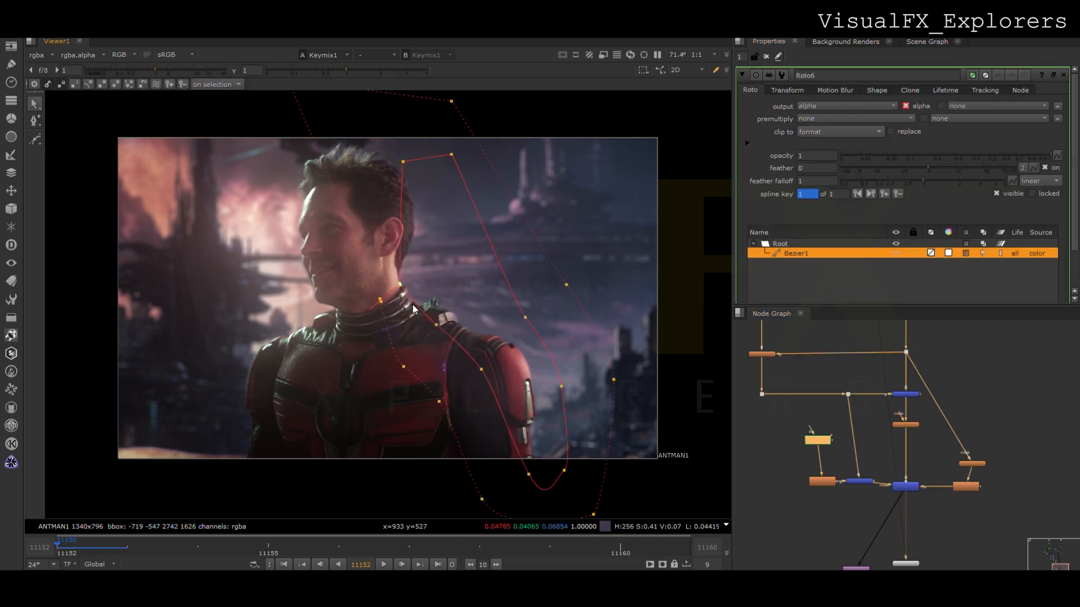
left_click_drag(520, 476, 502, 484)
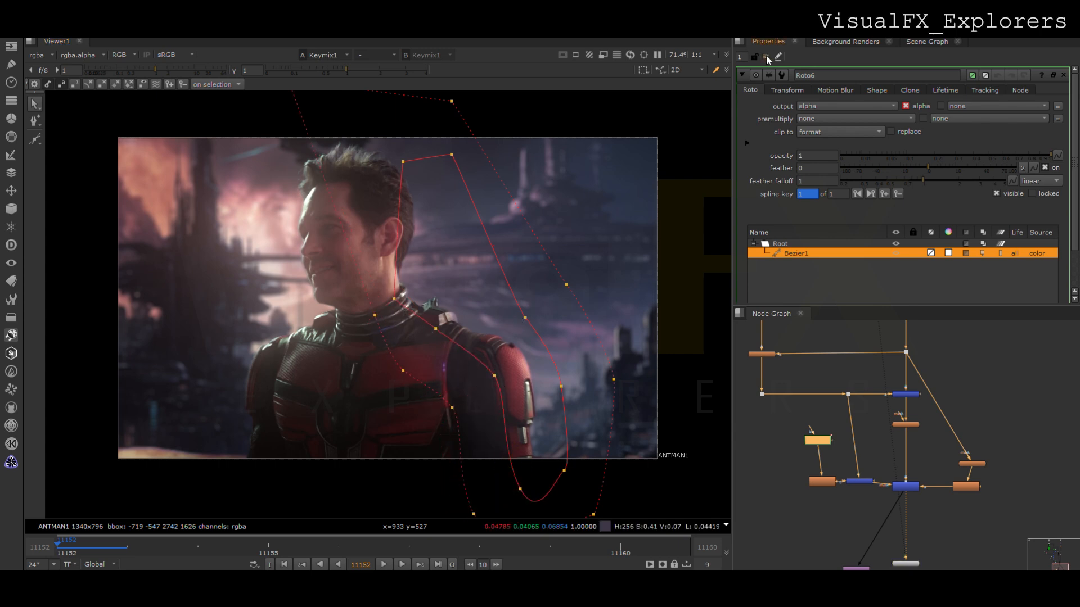
left_click(766, 57)
scroll(471, 413, "down", 1)
double_click(905, 487)
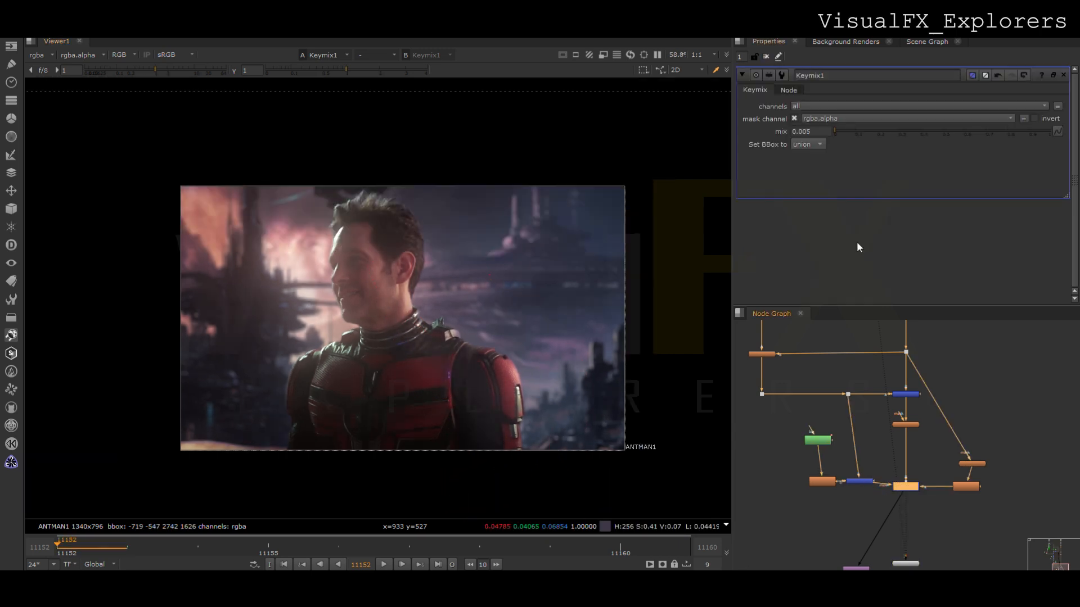
left_click_drag(837, 132, 835, 130)
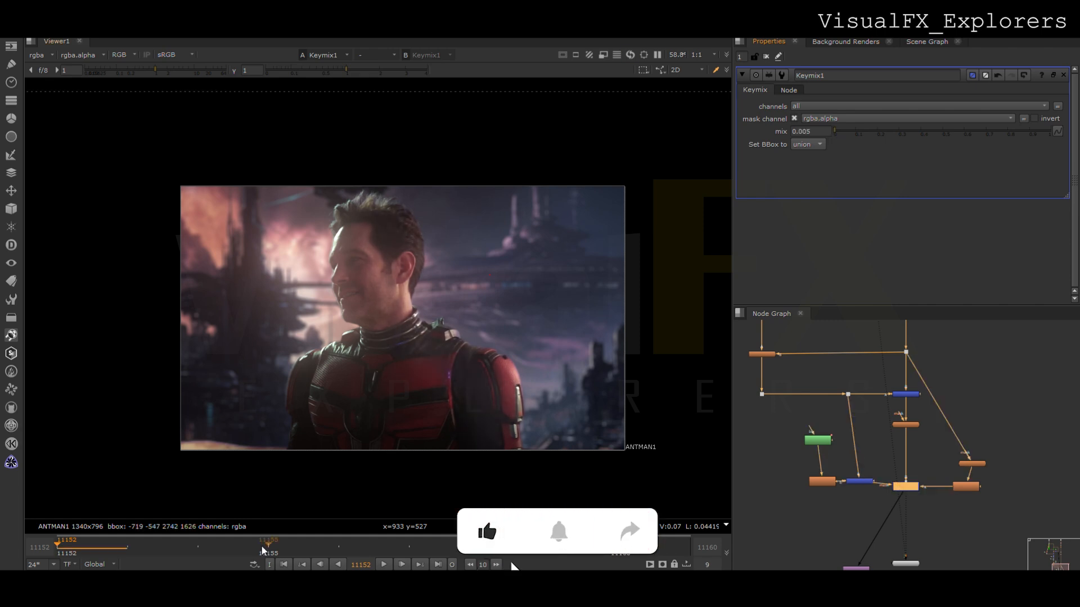
- Connect the Viewer to the Crop node below the Keymix, play the shot and return to frame 11152
left_click(383, 565)
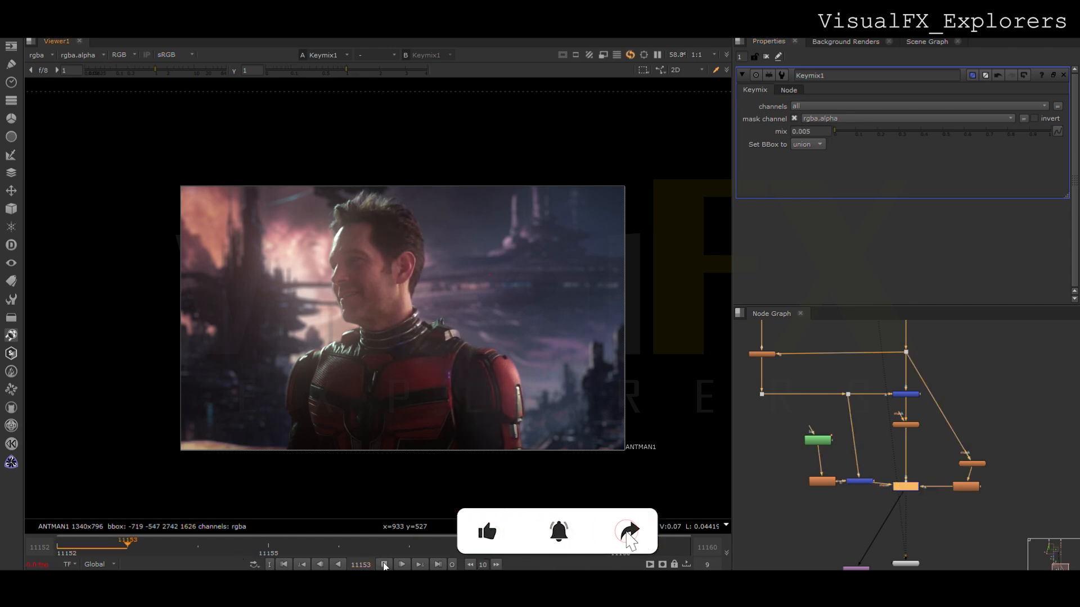
left_click_drag(856, 568, 867, 548)
left_click_drag(905, 554, 867, 550)
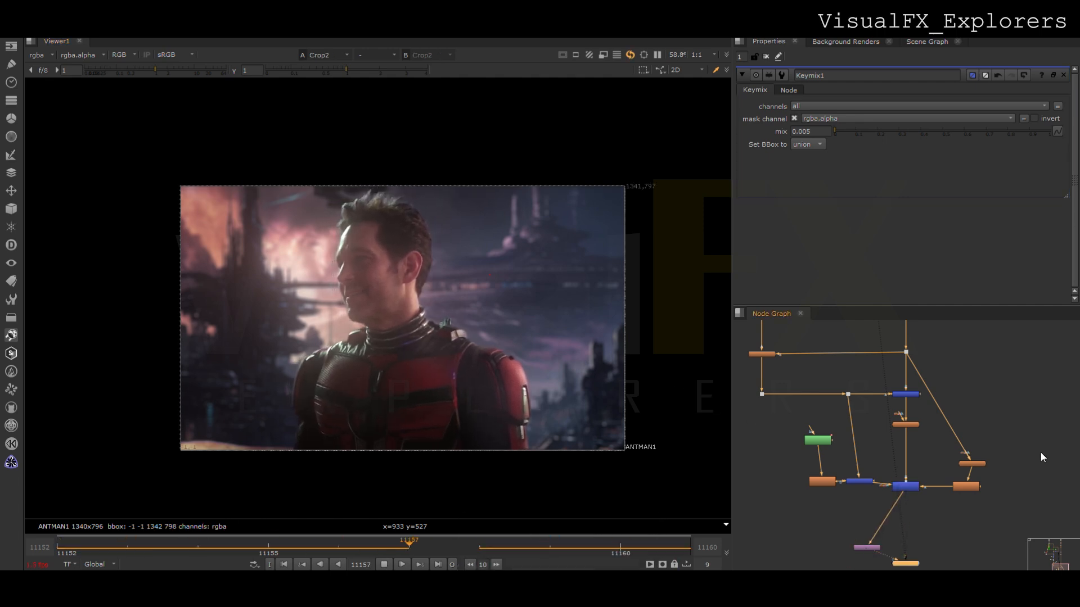
left_click(387, 563)
left_click_drag(303, 552, 57, 554)
- Insert a Grade node between the ColorSmear and LightWrap nodes, and add a Roto node for its mask
scroll(836, 459, "down", 2)
scroll(781, 393, "up", 3)
middle_click_drag(781, 391, 778, 464)
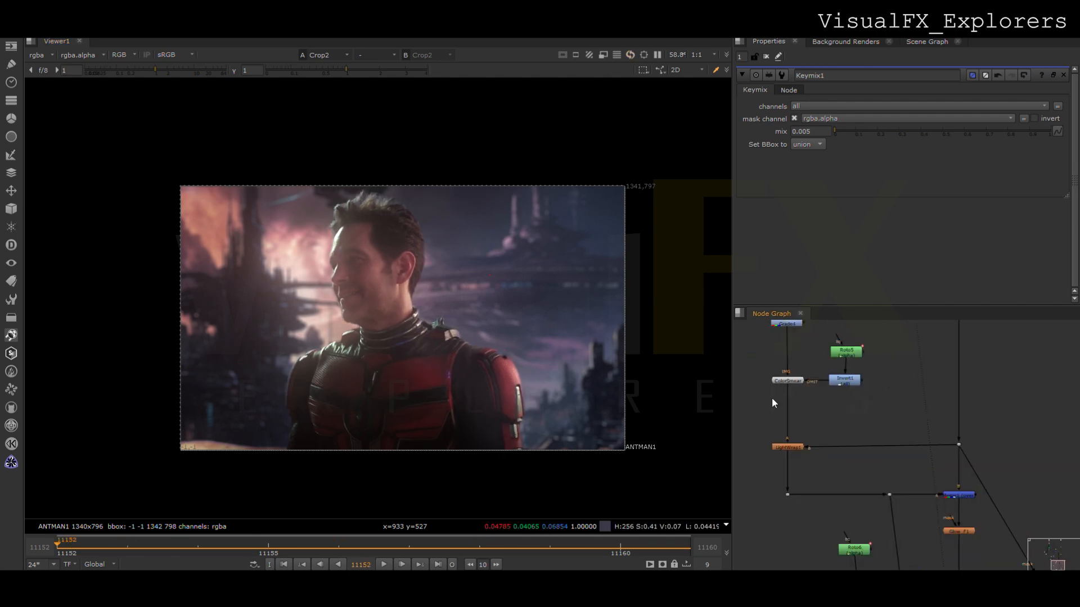
left_click(771, 397)
key("g")
left_click_drag(777, 406, 791, 420)
left_click(766, 407)
key("o")
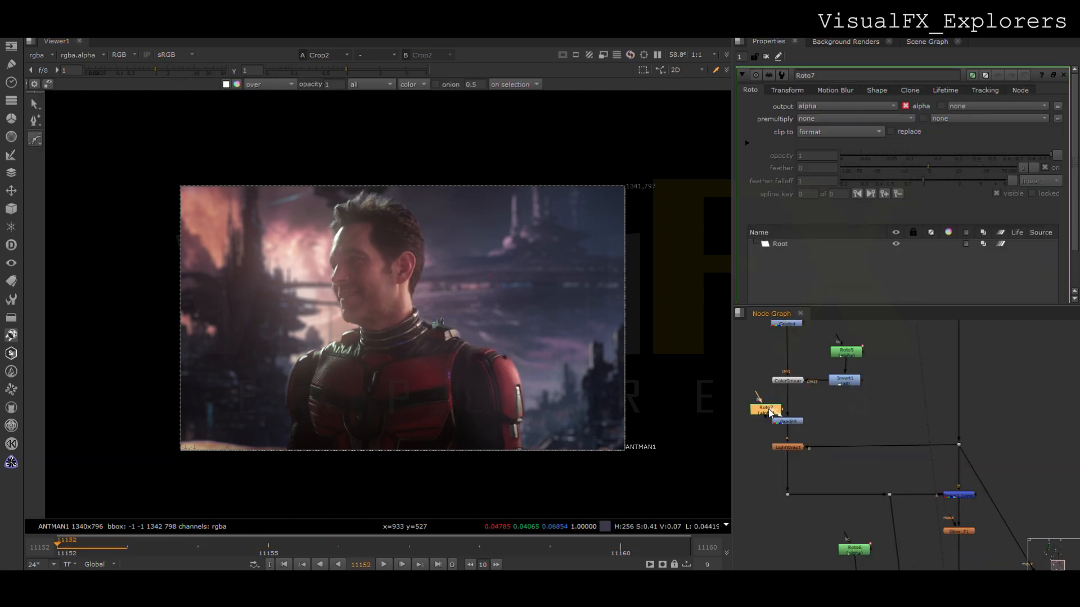
- Draw a closed Bezier shape over the top edge of the hair and feather it outward
left_click(324, 179)
left_click(350, 180)
left_click(409, 194)
left_click(400, 208)
left_click(373, 209)
left_click(338, 221)
left_click(315, 224)
left_click_drag(273, 163, 445, 269)
left_click_drag(409, 194, 403, 151, "ctrl")
- Set the new Grade's gain to 0.17 and adjust the mask's lower points along the top of the hair
double_click(787, 422)
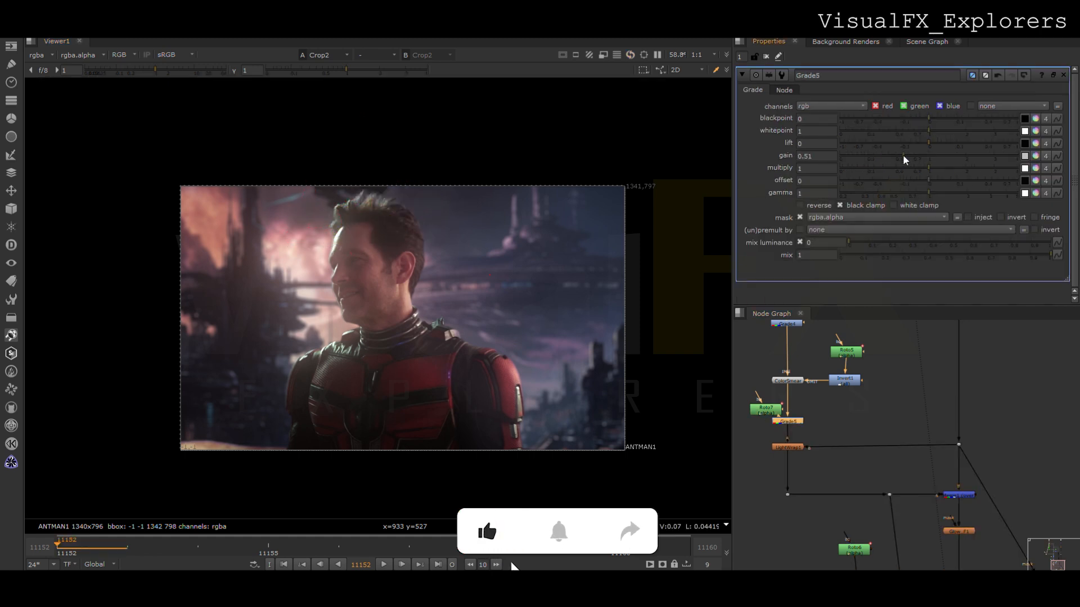
mouse_move(889, 155)
left_mouse_down()
mouse_move(858, 153)
mouse_move(875, 153)
left_mouse_up()
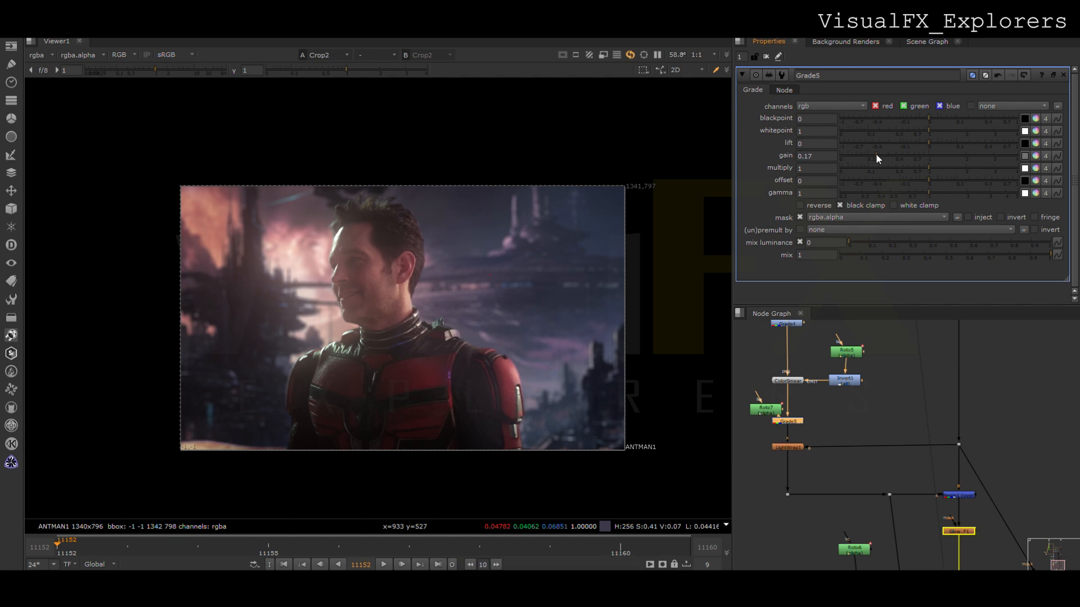
double_click(765, 409)
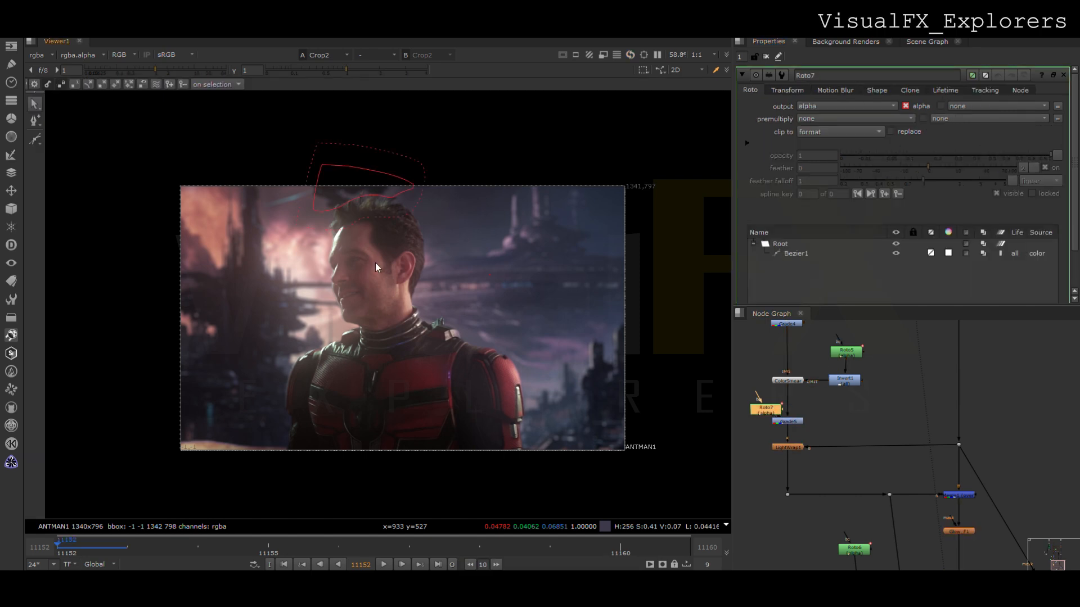
left_click_drag(372, 206, 365, 211)
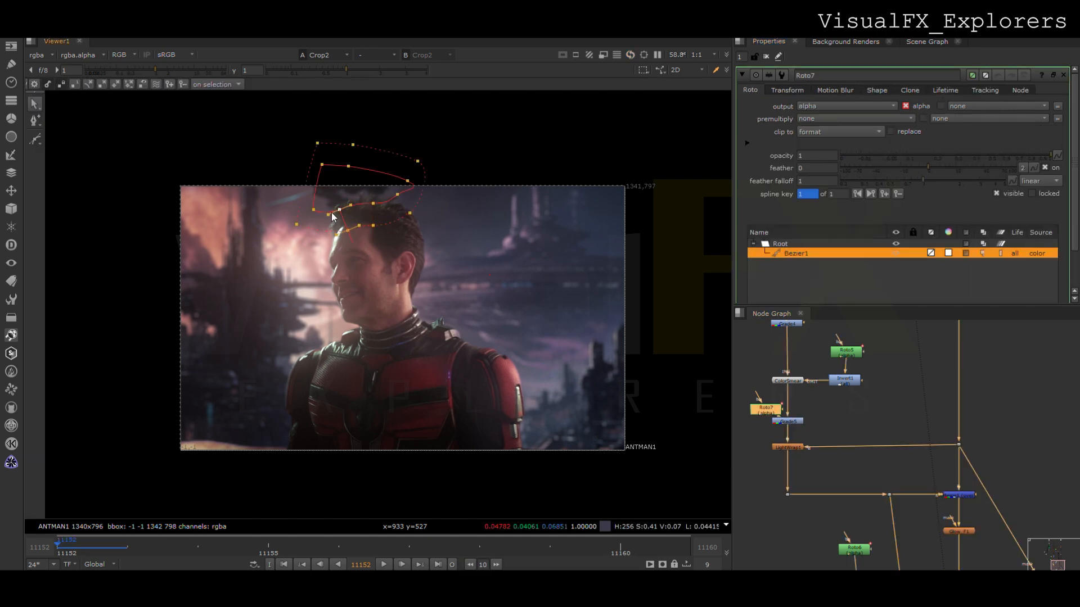
- Keyframe the hair mask at frame 11160 by moving and rotating the whole shape to follow the head, and close its properties
key("ctrl+a")
left_click(605, 546)
left_click_drag(368, 189, 383, 181)
left_click_drag(460, 151, 414, 181)
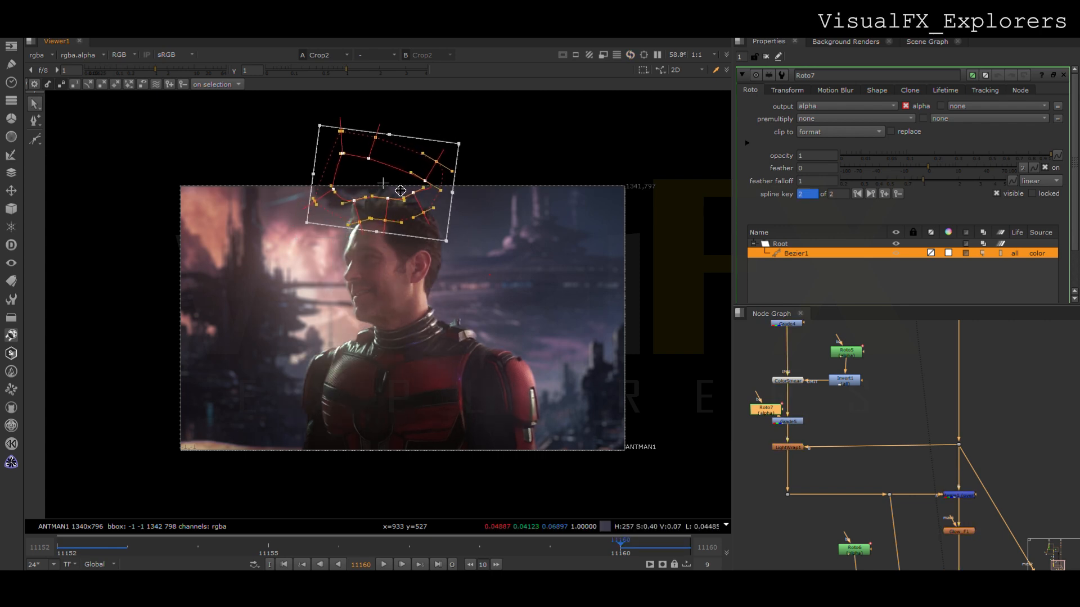
left_click(765, 57)
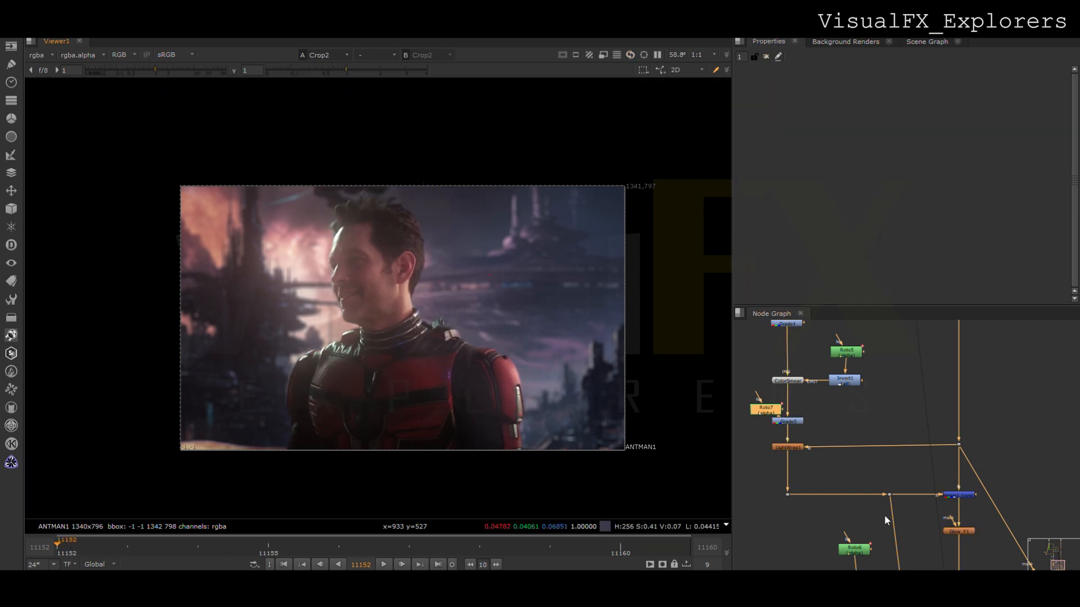